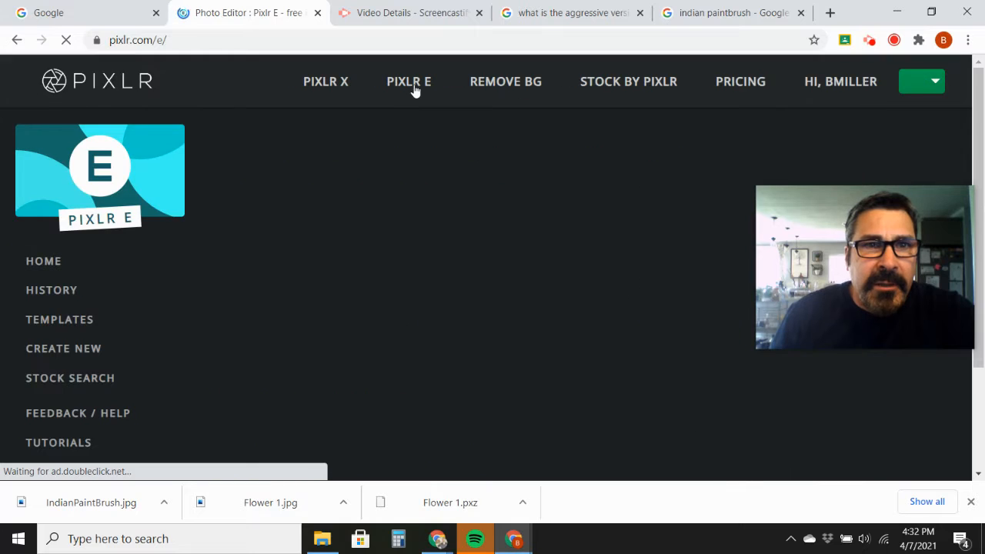
pyautogui.scroll(-2, 80, 320)
pyautogui.scroll(-1, 78, 321)
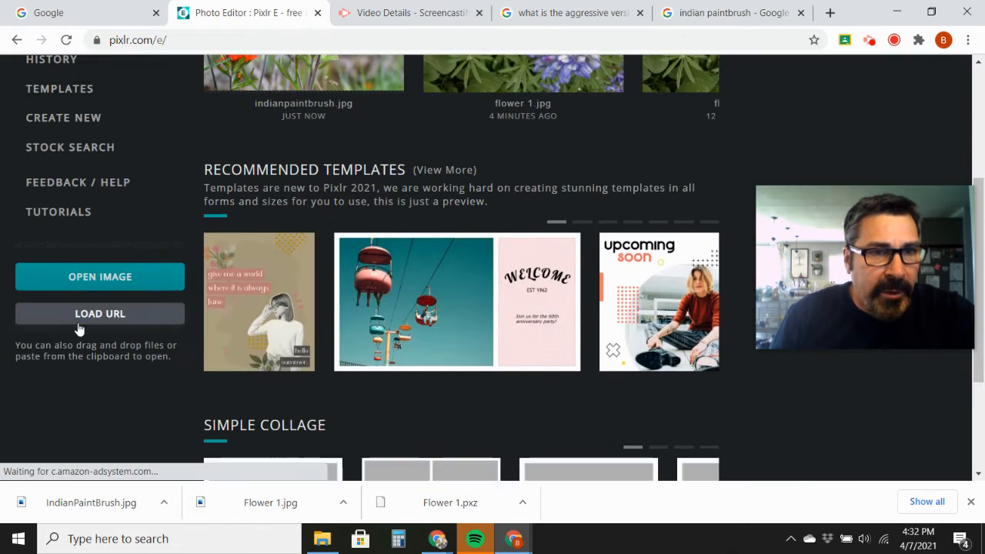
pyautogui.click(98, 282)
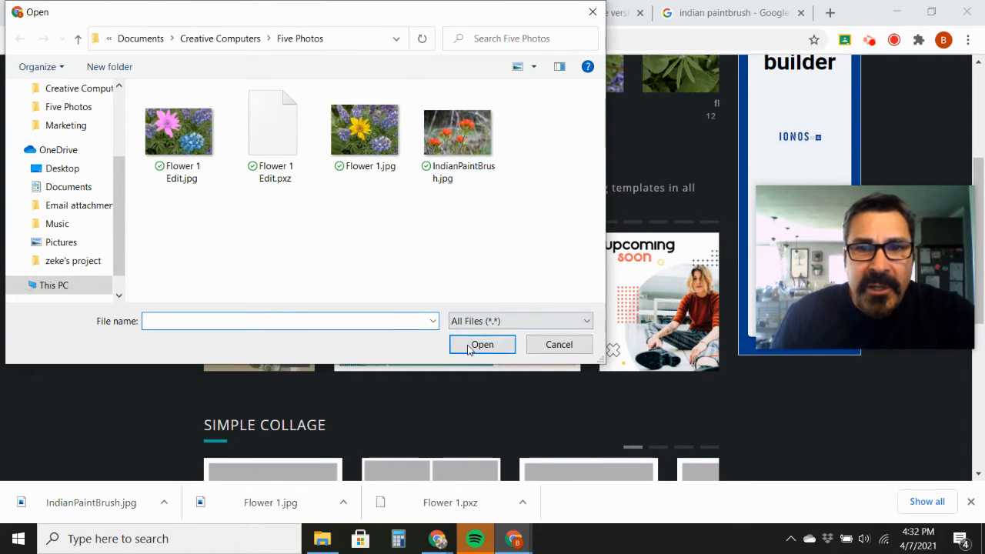
pyautogui.click(560, 351)
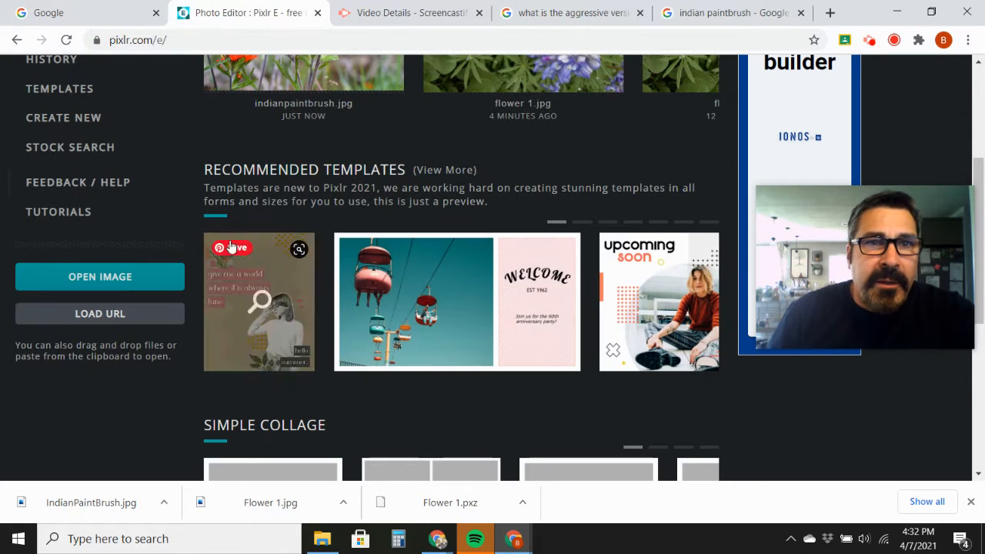
# - Open indianpaintbrush.jpg from the recently edited images
pyautogui.scroll(3, 270, 262)
pyautogui.click(293, 254)
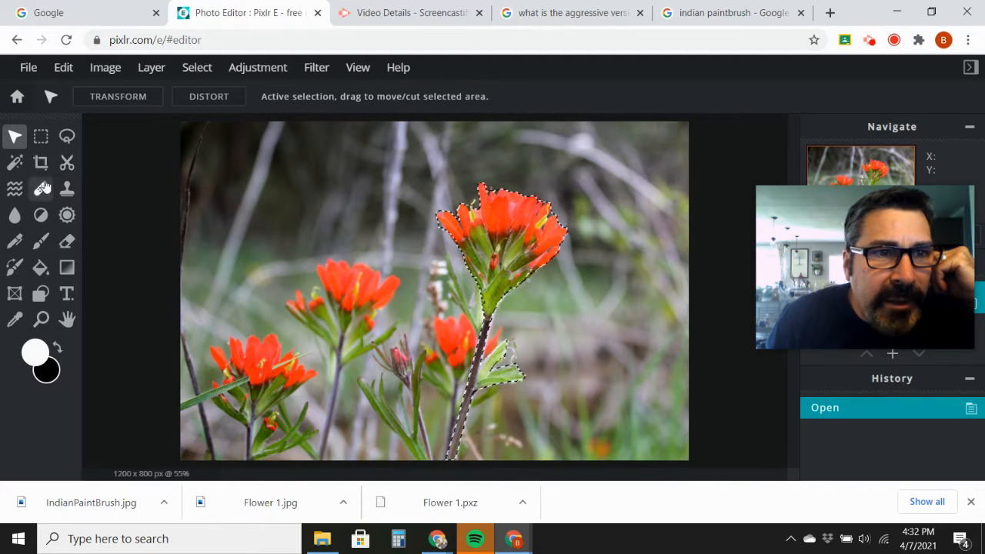
# - Set the Lasso to add mode, and trim the tallest flower's selection at its petal edges with the Wand in subtract mode, tolerance 32
pyautogui.click(67, 139)
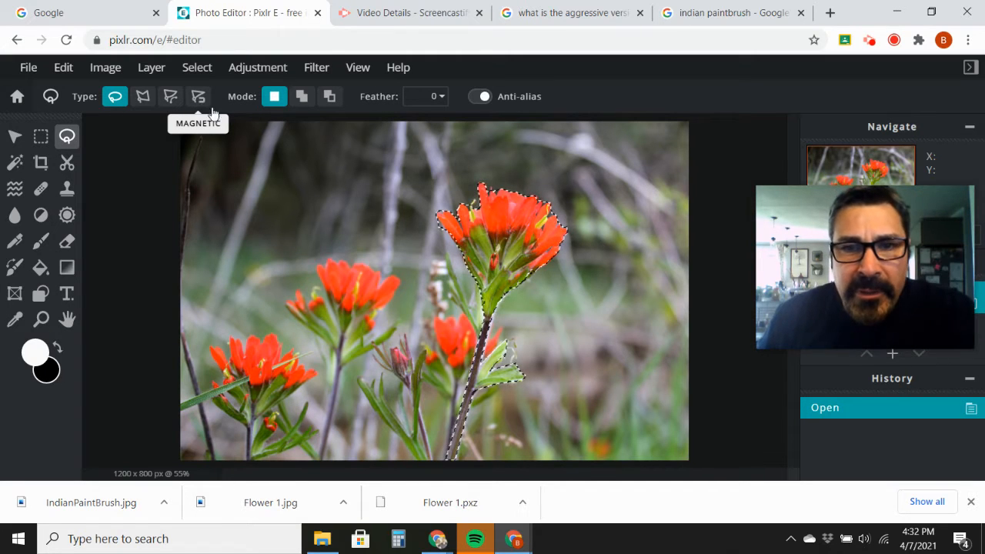
pyautogui.click(301, 97)
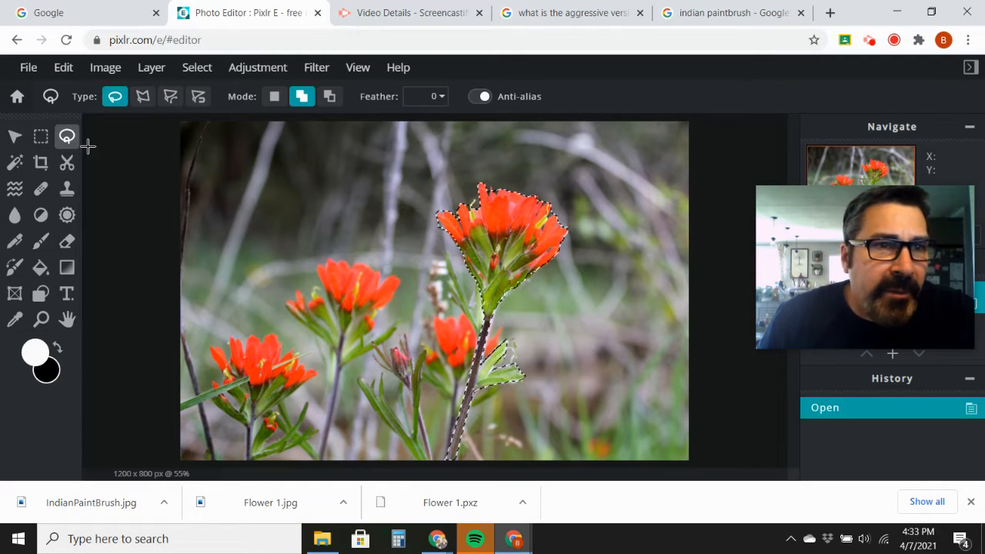
pyautogui.click(14, 162)
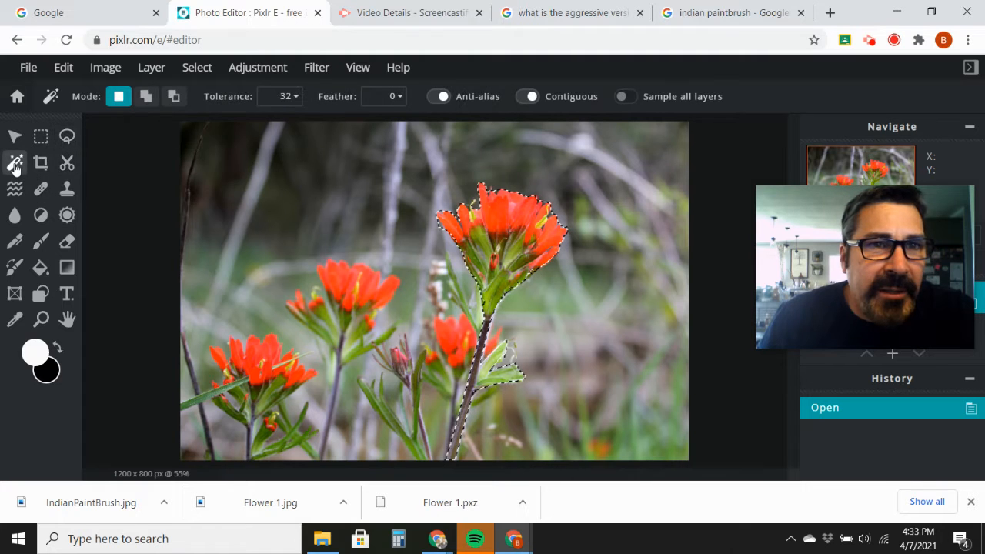
pyautogui.click(174, 96)
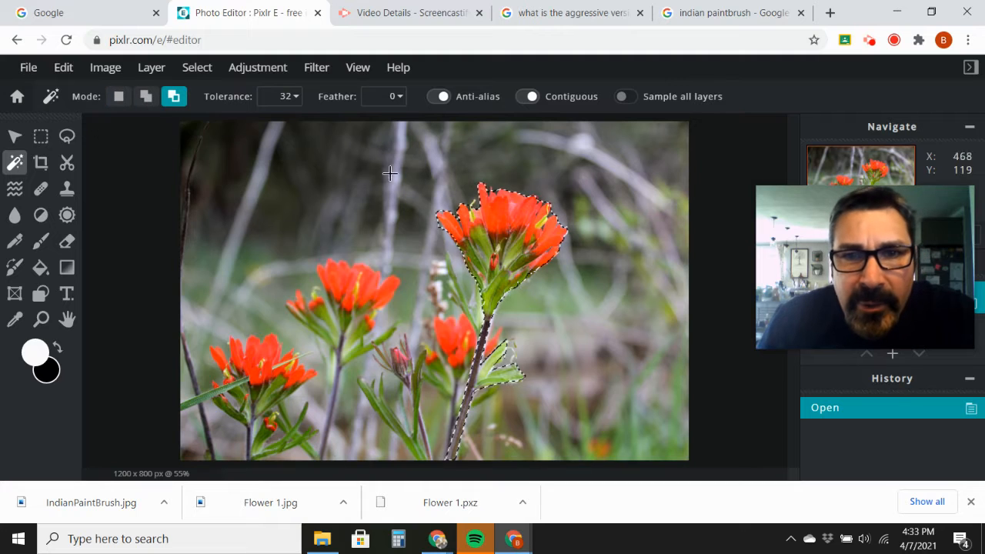
pyautogui.click(437, 227)
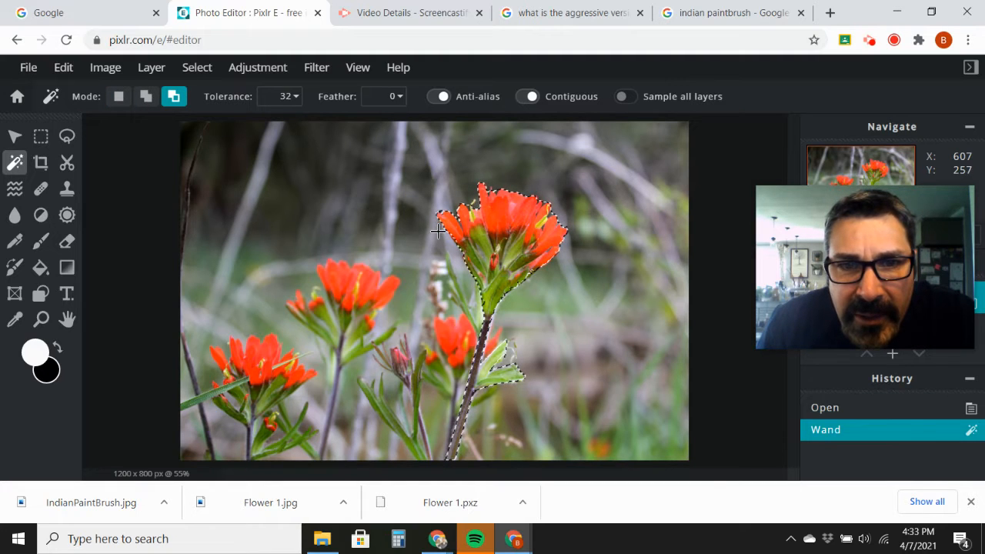
pyautogui.click(553, 213)
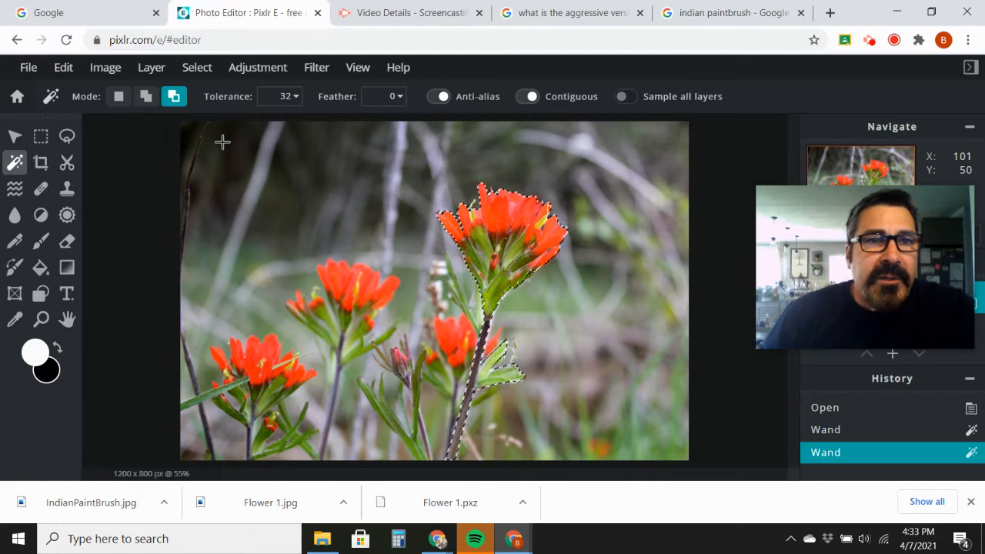
# - Save the selection around the tallest flower and deselect it
pyautogui.click(201, 70)
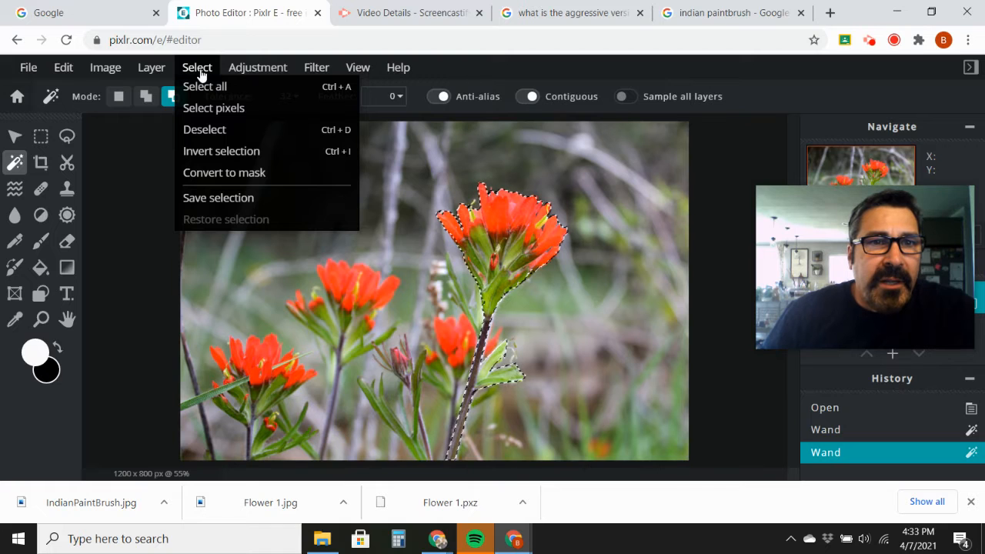
pyautogui.click(190, 199)
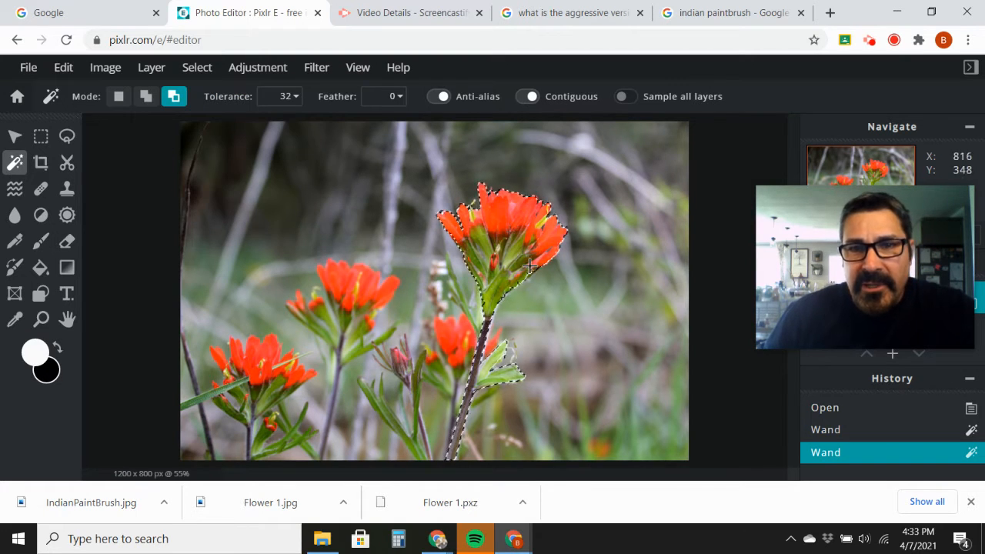
pyautogui.click(197, 67)
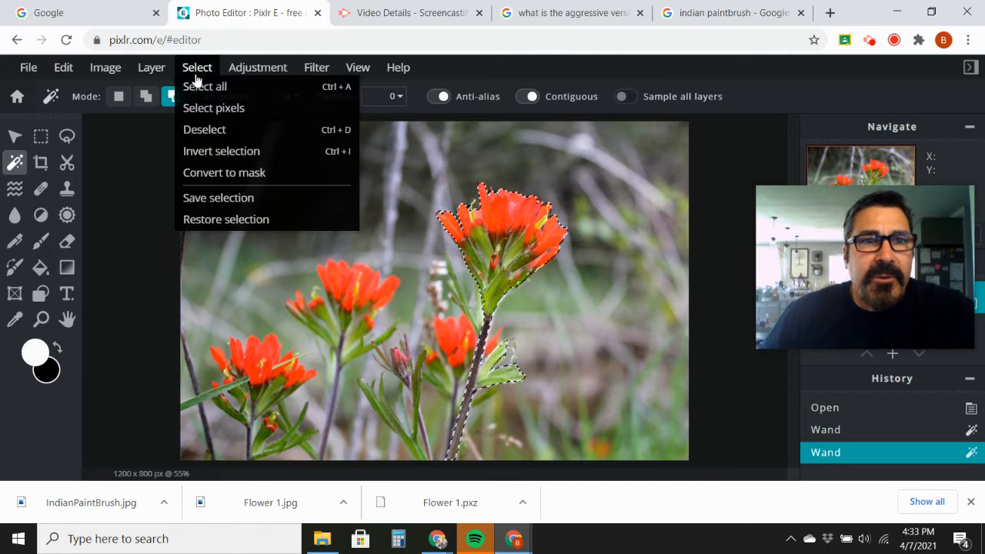
pyautogui.click(202, 131)
# - Restore the saved flower selection and clear it again
pyautogui.click(191, 75)
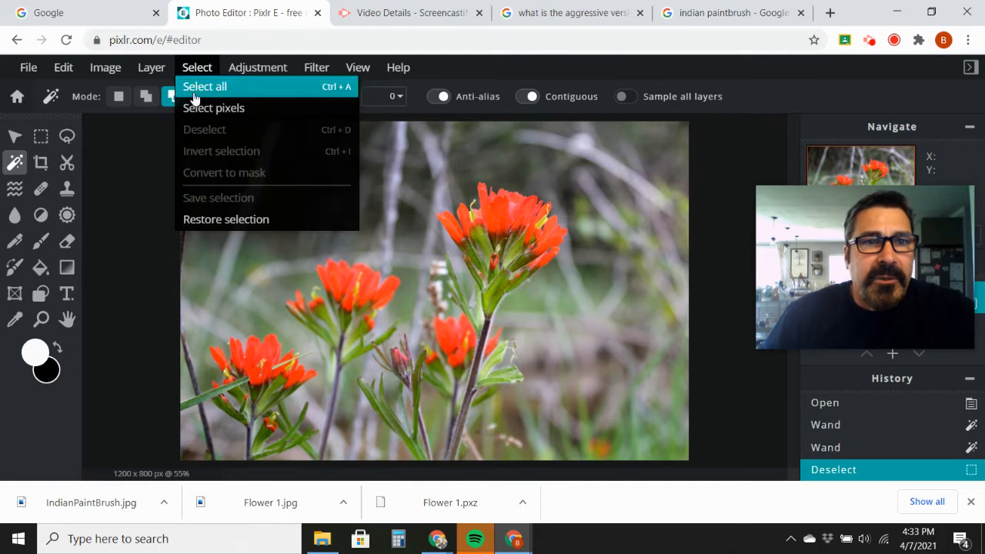
pyautogui.click(195, 219)
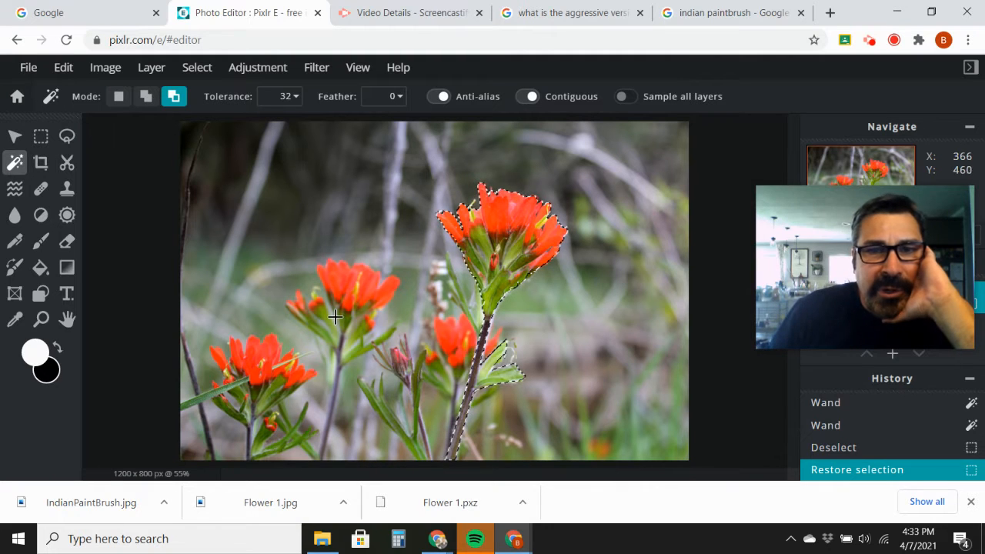
pyautogui.click(202, 67)
pyautogui.click(220, 129)
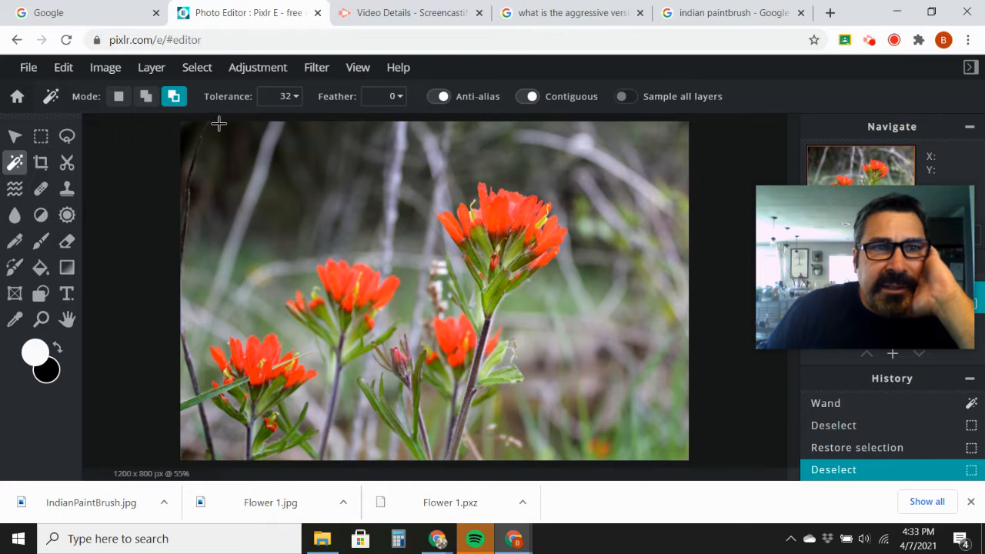
# - Duplicate the Background layer
pyautogui.click(154, 67)
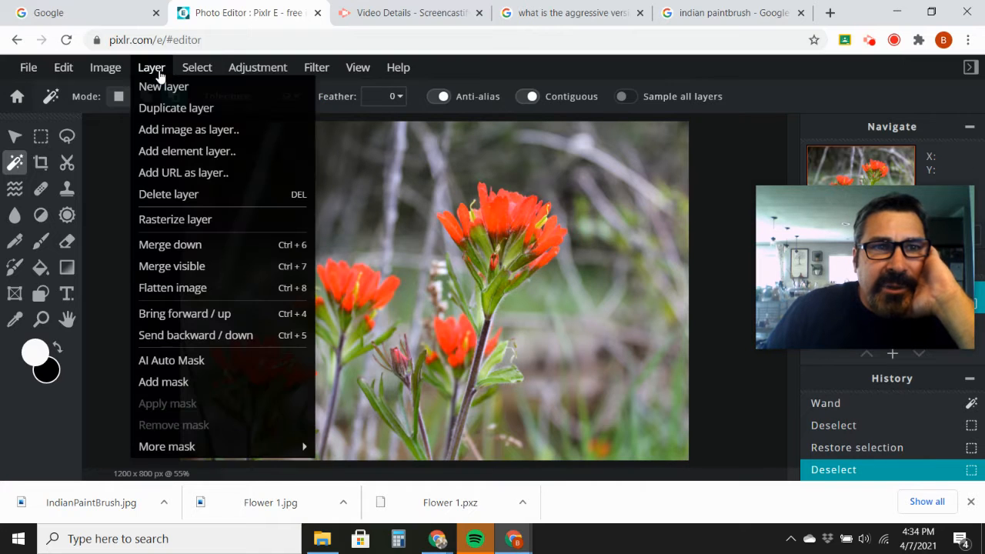
pyautogui.click(183, 111)
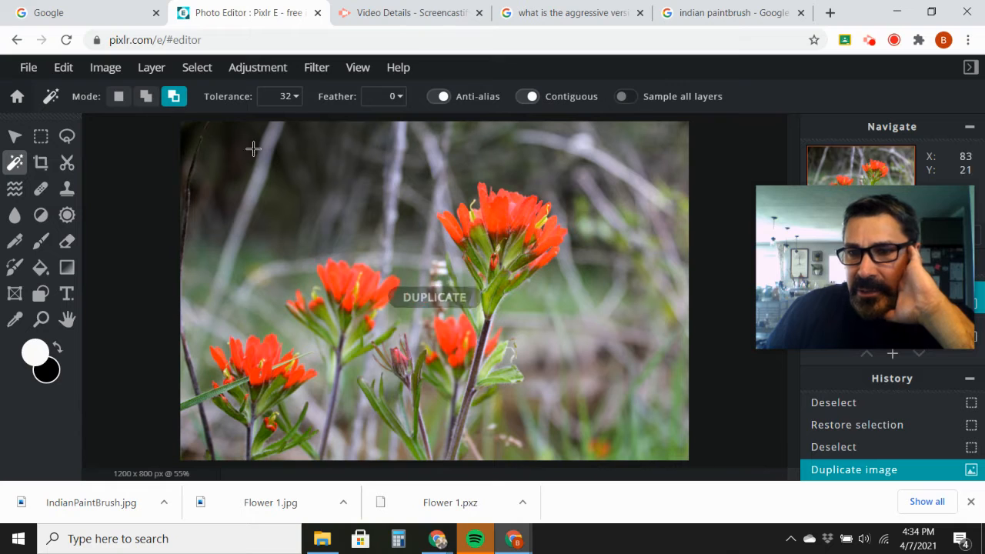
pyautogui.moveTo(830, 215); pyautogui.dragTo(619, 371)
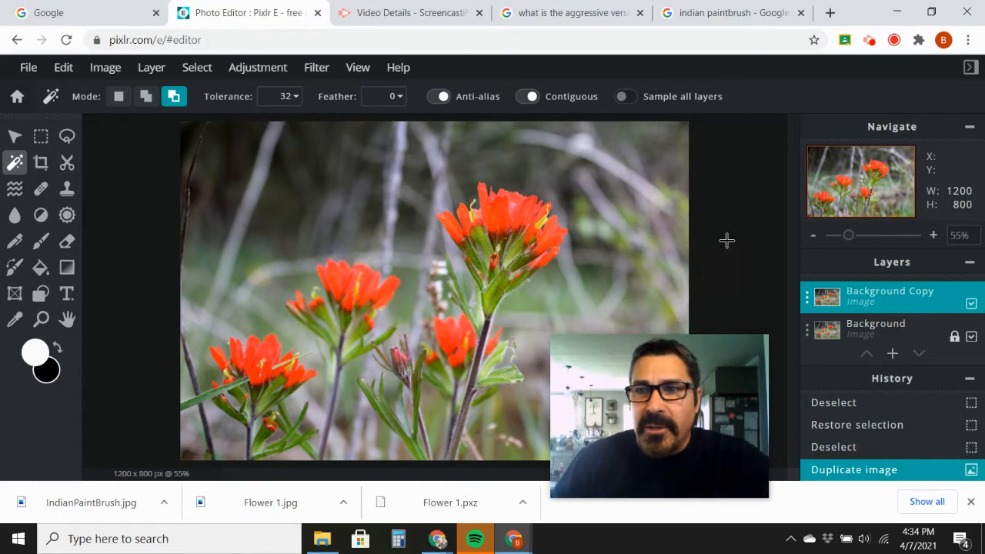
# - Apply the Grassland effect from the Colors category of the effect library to the Background Copy layer at strength 100
pyautogui.click(320, 74)
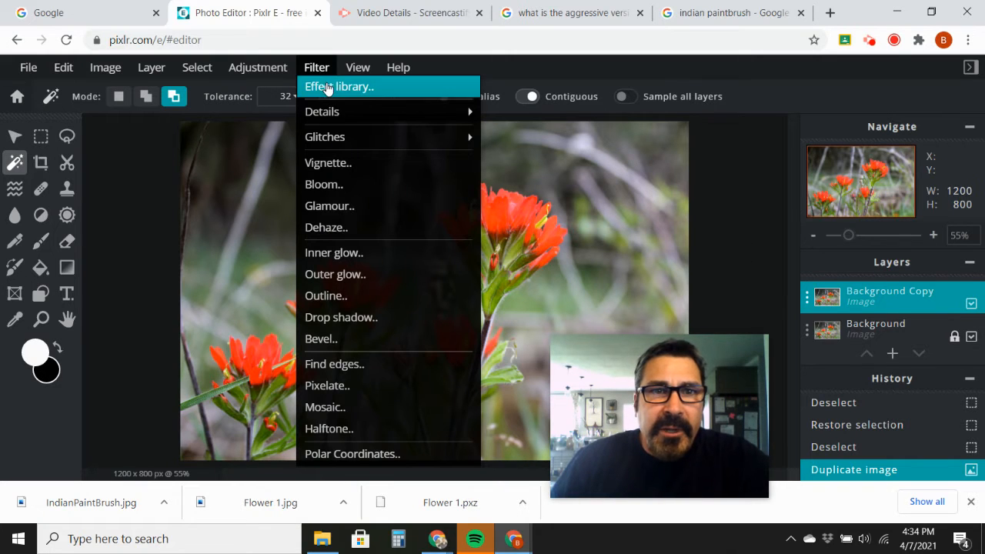
pyautogui.click(328, 88)
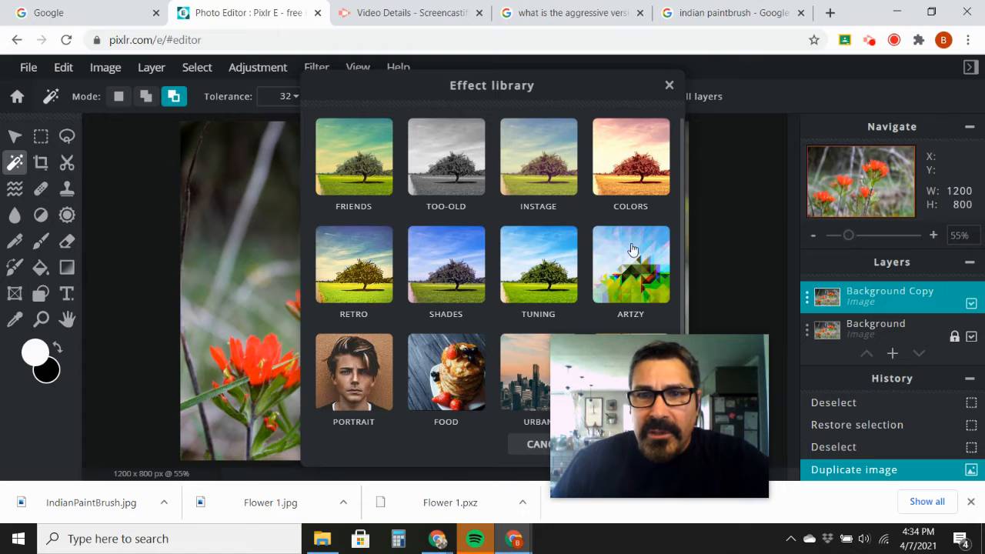
pyautogui.click(623, 191)
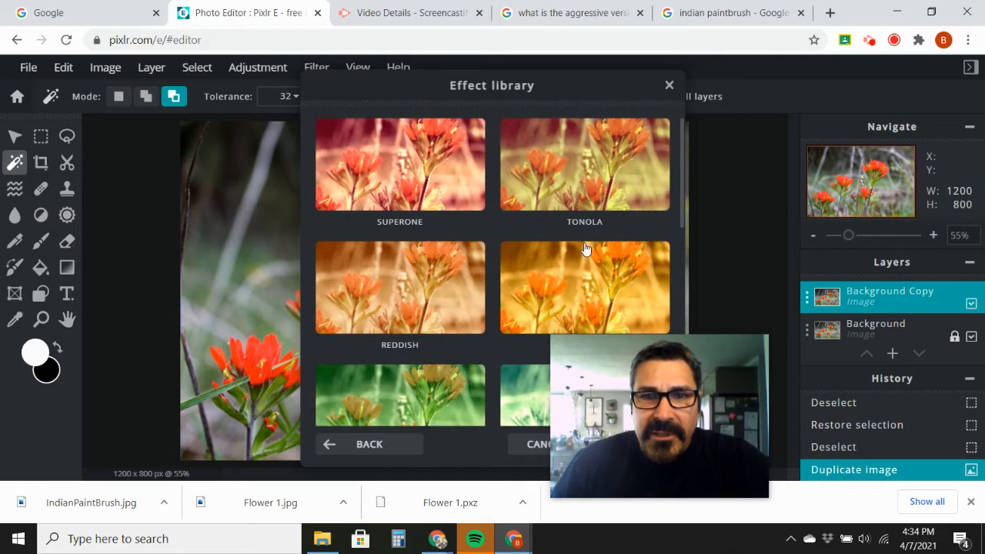
pyautogui.scroll(-1, 585, 263)
pyautogui.scroll(-2, 585, 263)
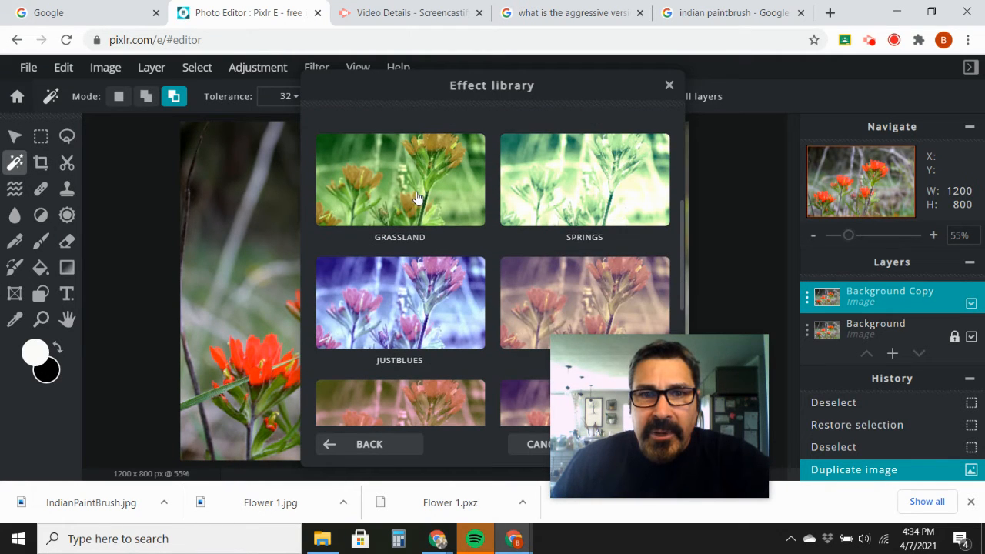
pyautogui.click(416, 198)
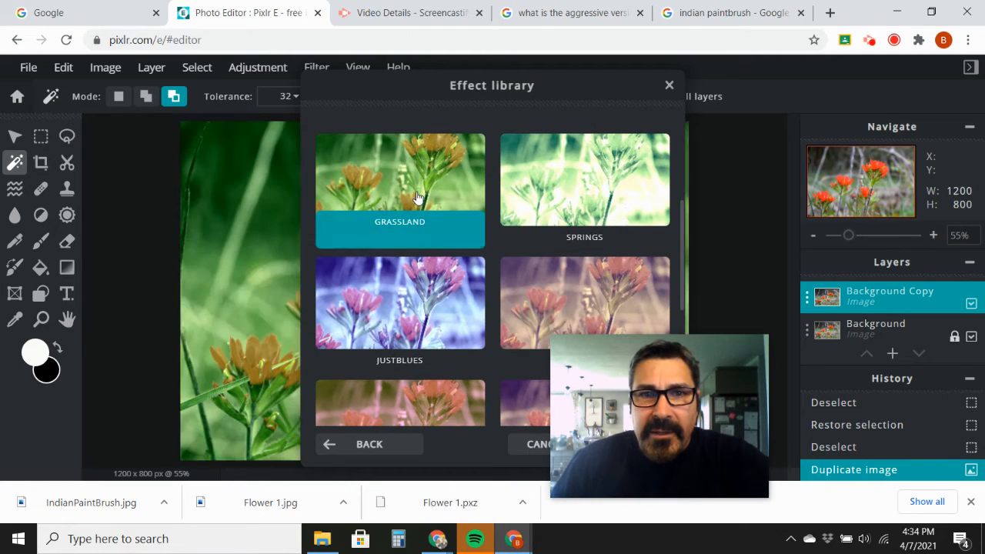
pyautogui.click(650, 355)
pyautogui.moveTo(650, 355); pyautogui.dragTo(816, 368)
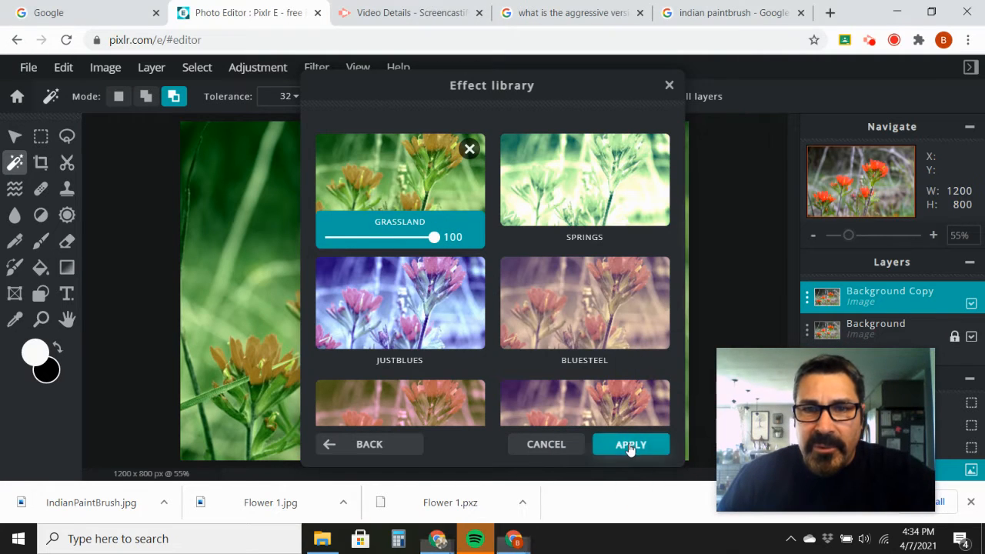
pyautogui.click(631, 445)
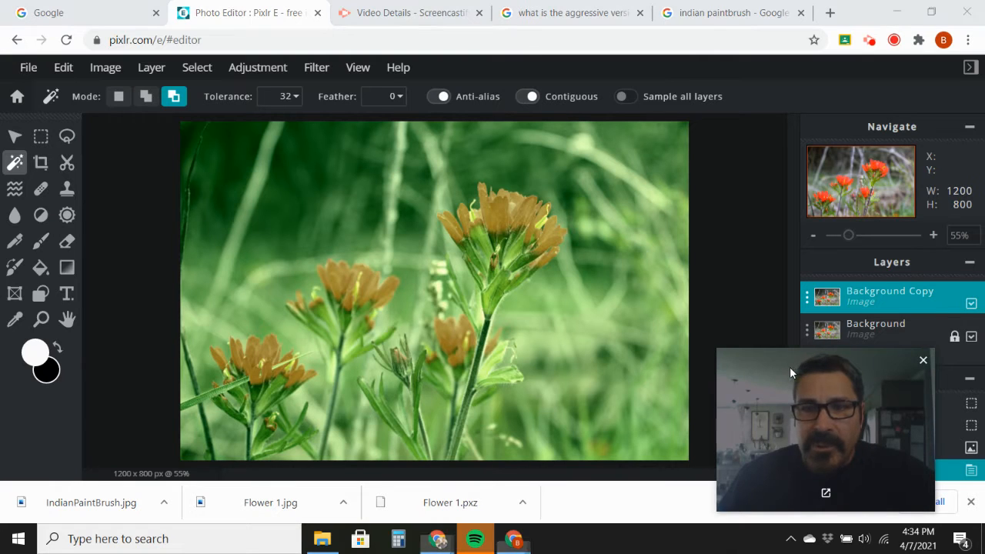
# - Toggle the Background Copy layer's visibility off and on to compare the effect with the original photo
pyautogui.moveTo(789, 367); pyautogui.dragTo(672, 457)
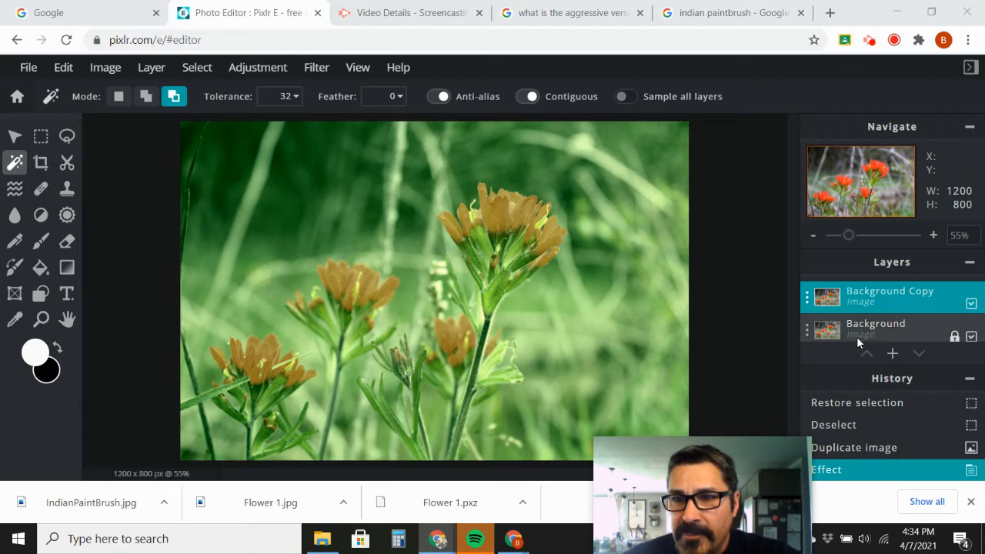
pyautogui.click(971, 305)
pyautogui.click(972, 305)
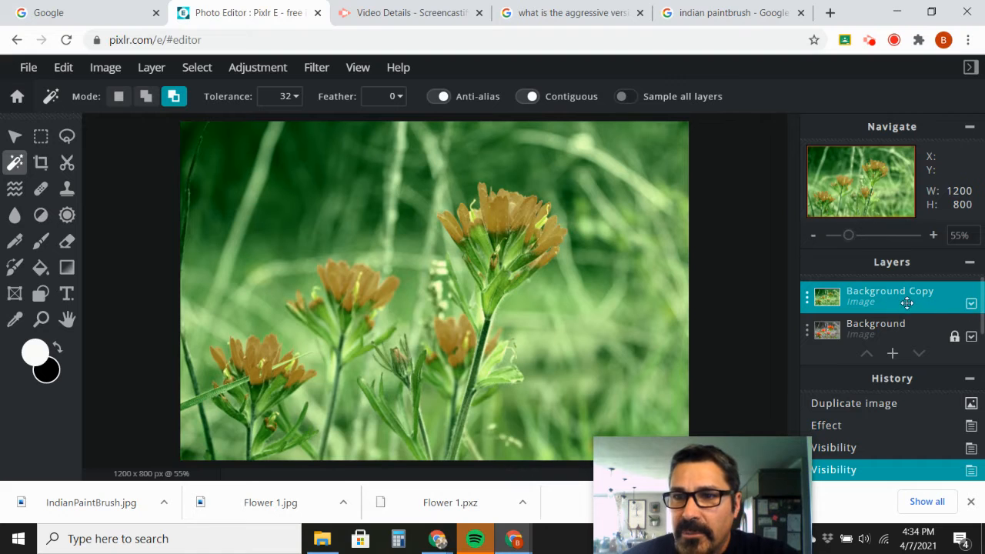
# - Erase the green effect along the tallest flower's stem and outer right petals with a soft size 40 Eraser at 100% opacity
pyautogui.click(67, 242)
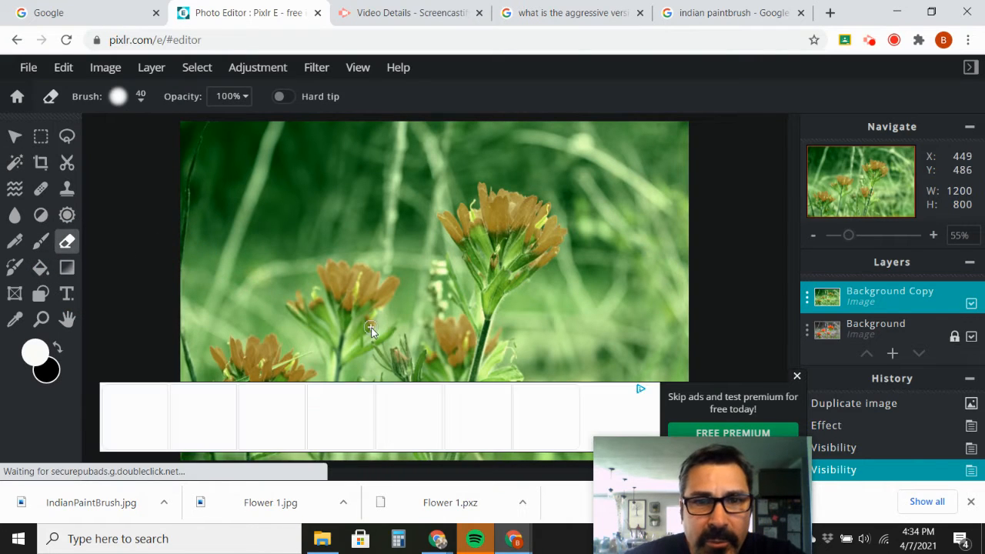
pyautogui.click(797, 376)
pyautogui.moveTo(741, 458); pyautogui.dragTo(880, 202)
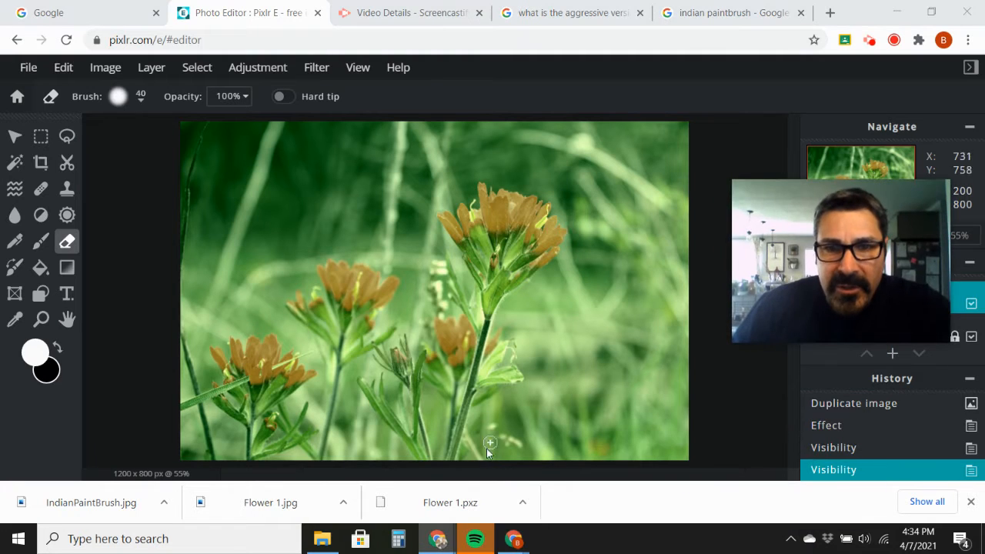
pyautogui.moveTo(449, 459); pyautogui.dragTo(461, 436)
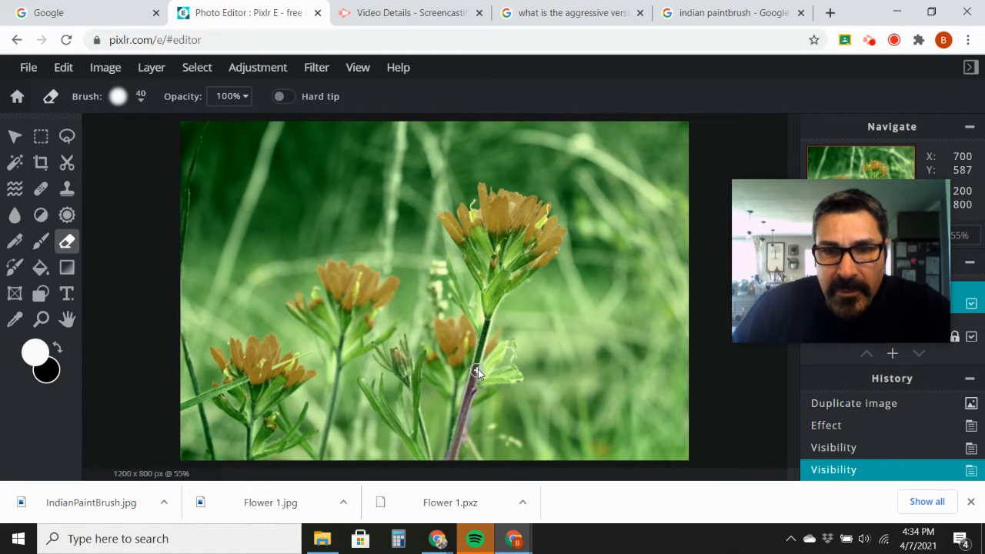
pyautogui.moveTo(485, 340); pyautogui.dragTo(492, 306)
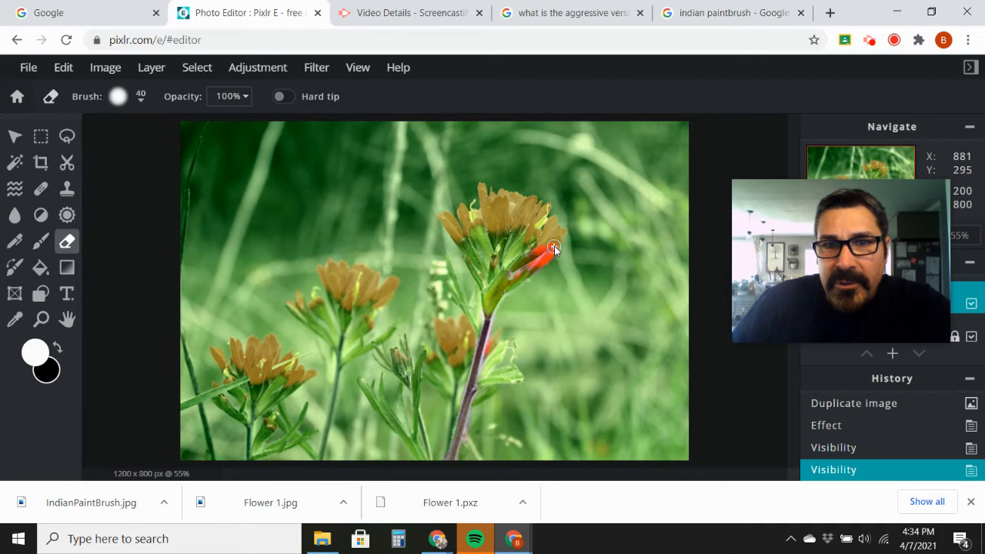
pyautogui.moveTo(555, 245)
pyautogui.mouseDown()
pyautogui.moveTo(559, 233)
pyautogui.moveTo(543, 212)
pyautogui.mouseUp()
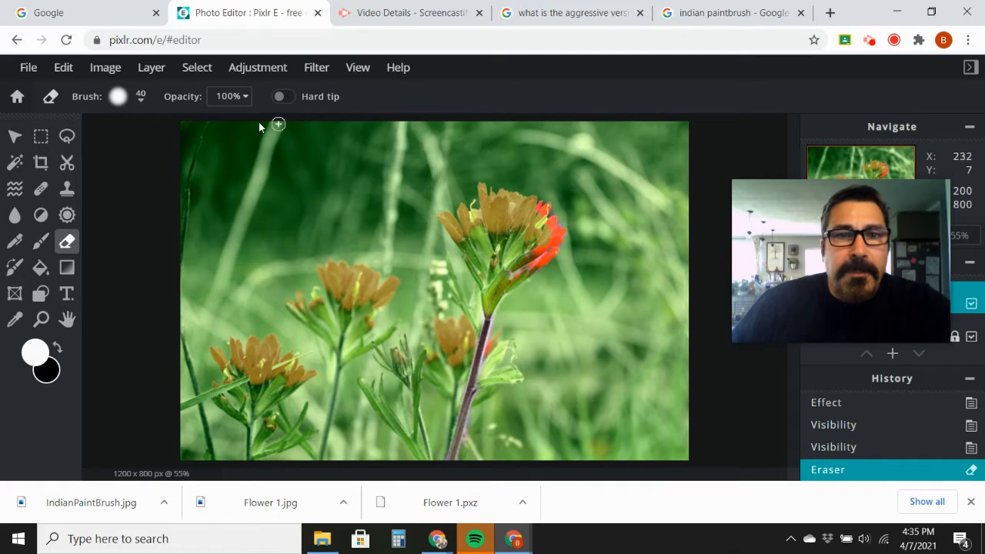
# - Restore the saved selection of the tallest flower and erase the green effect from the rest of its petals and leaves
pyautogui.click(199, 67)
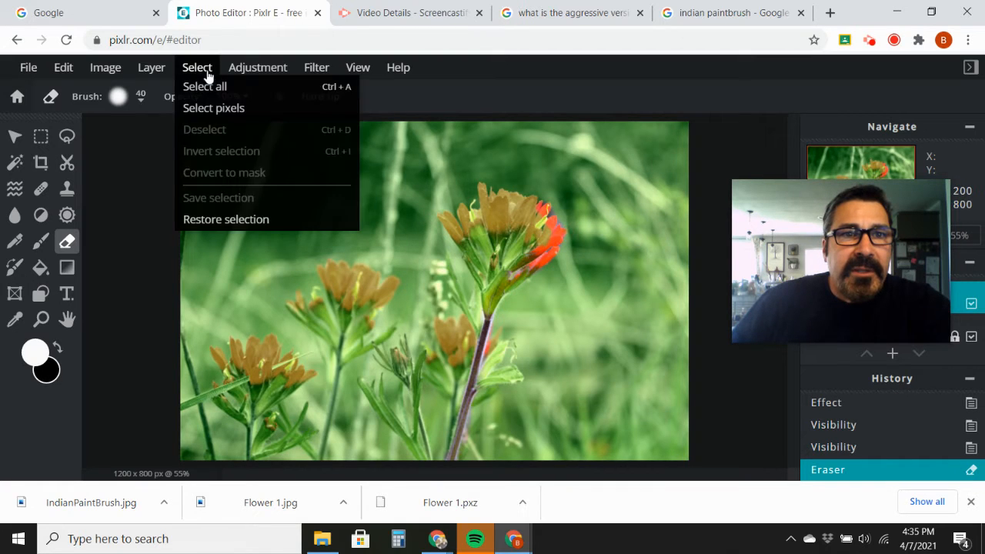
pyautogui.click(222, 220)
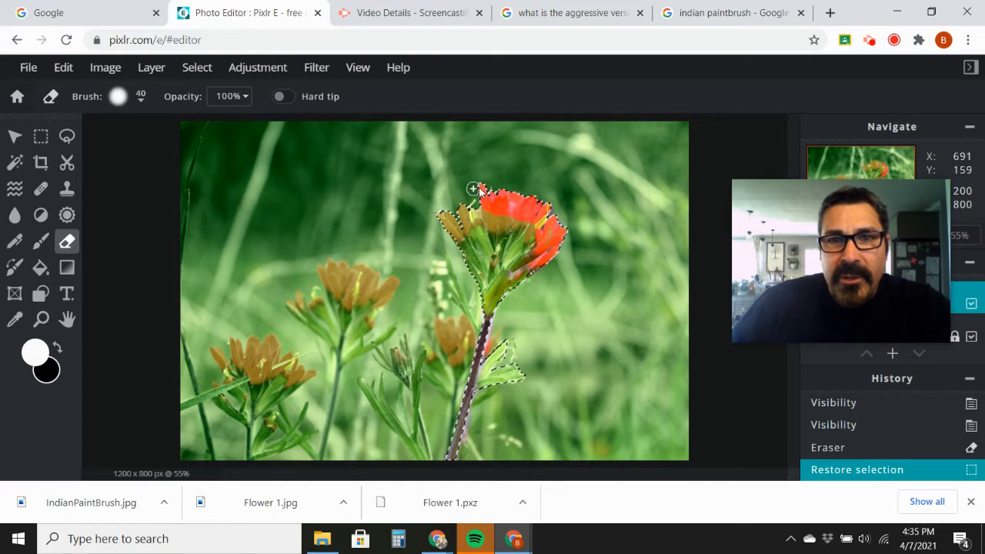
pyautogui.moveTo(506, 215); pyautogui.dragTo(462, 229)
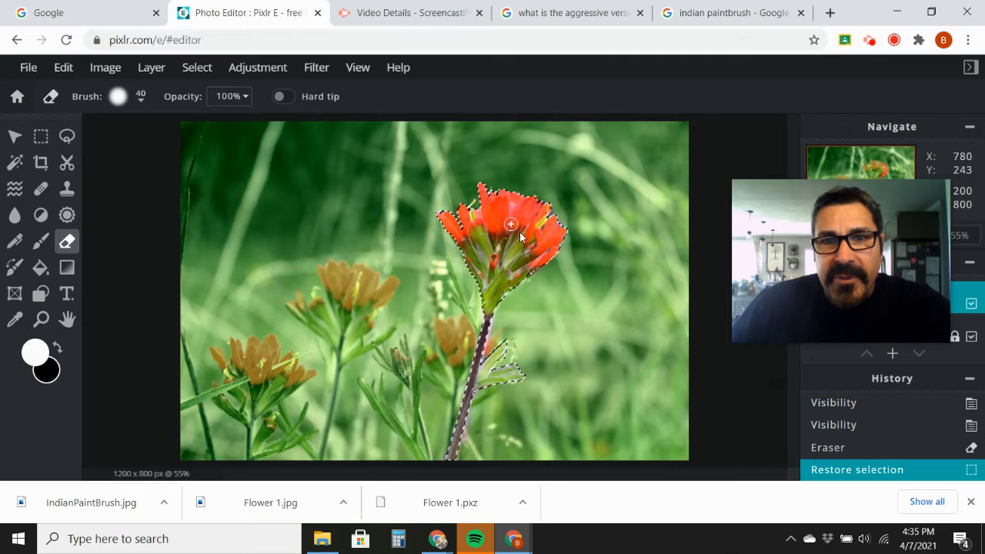
pyautogui.click(498, 412)
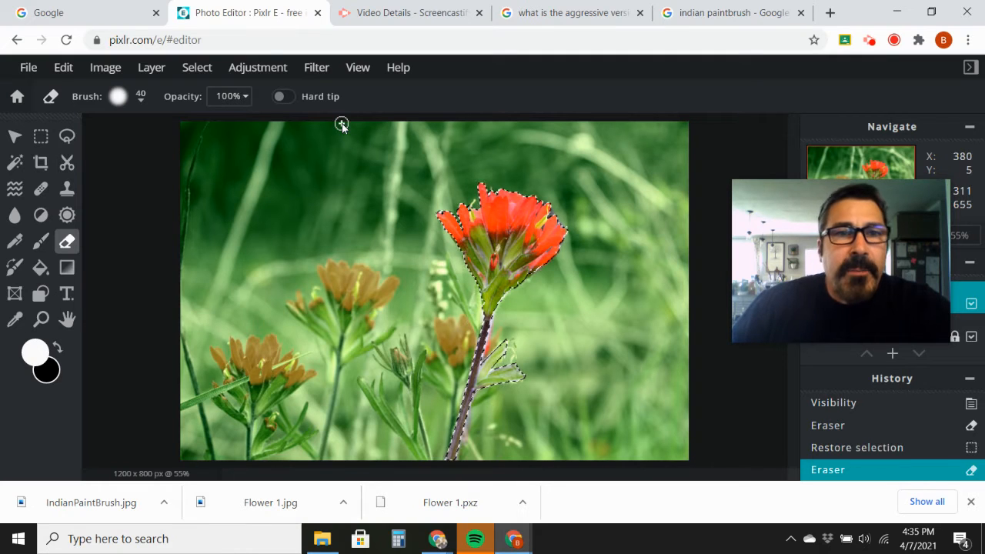
# - Deselect the tallest flower and toggle the Background Copy layer's visibility off and on to compare it with the original
pyautogui.click(198, 68)
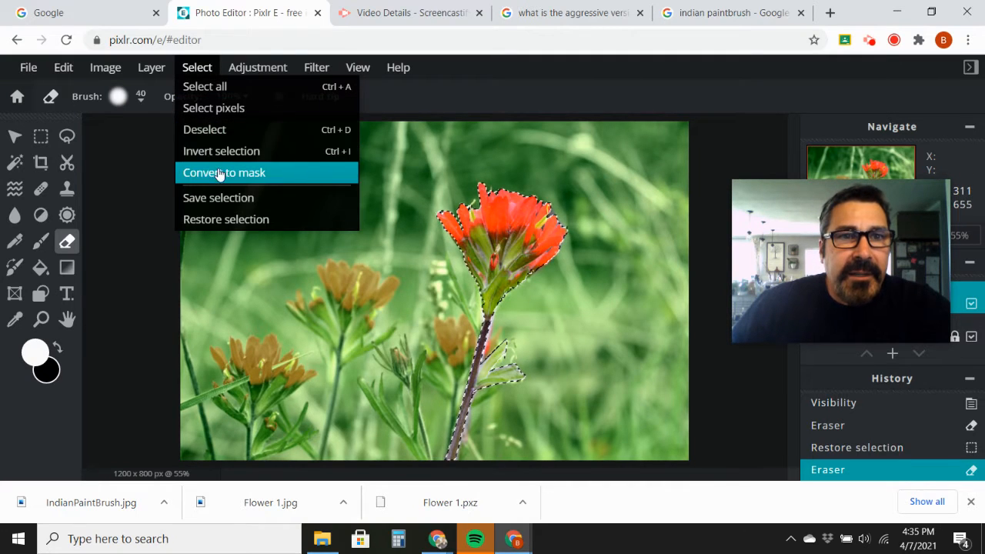
pyautogui.click(219, 129)
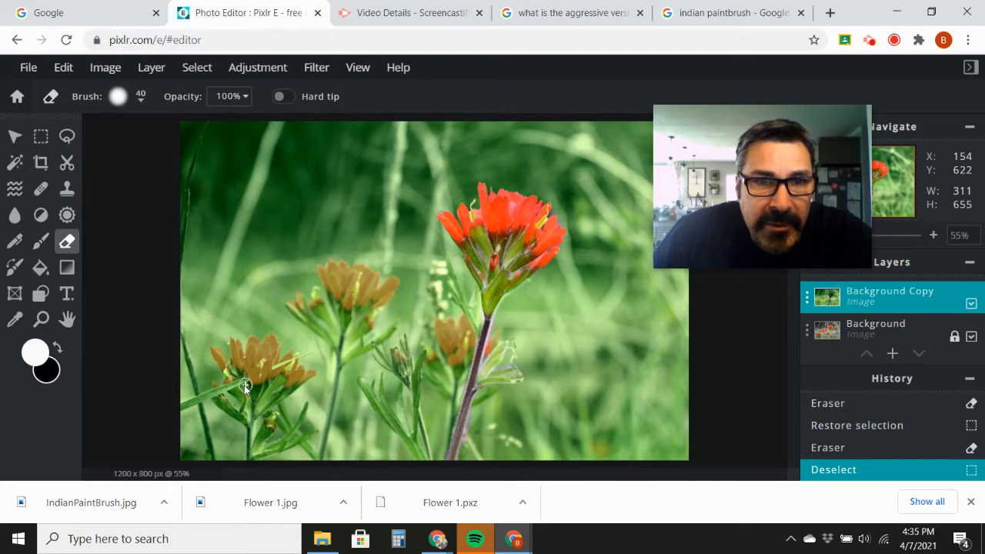
pyautogui.click(971, 304)
pyautogui.click(972, 304)
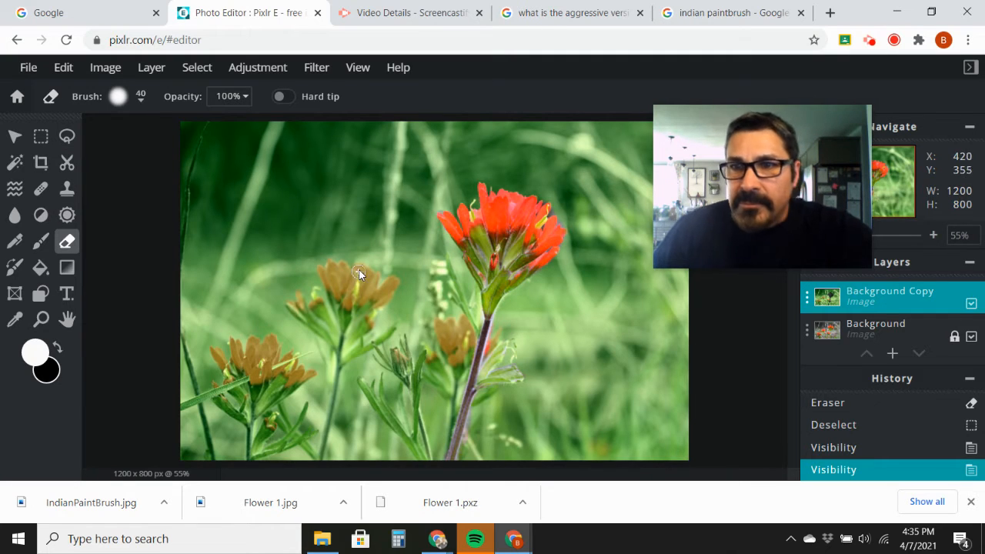
# - Select the whole image and erase the green effect from the heads of the two flowers left of the tallest one
pyautogui.click(201, 70)
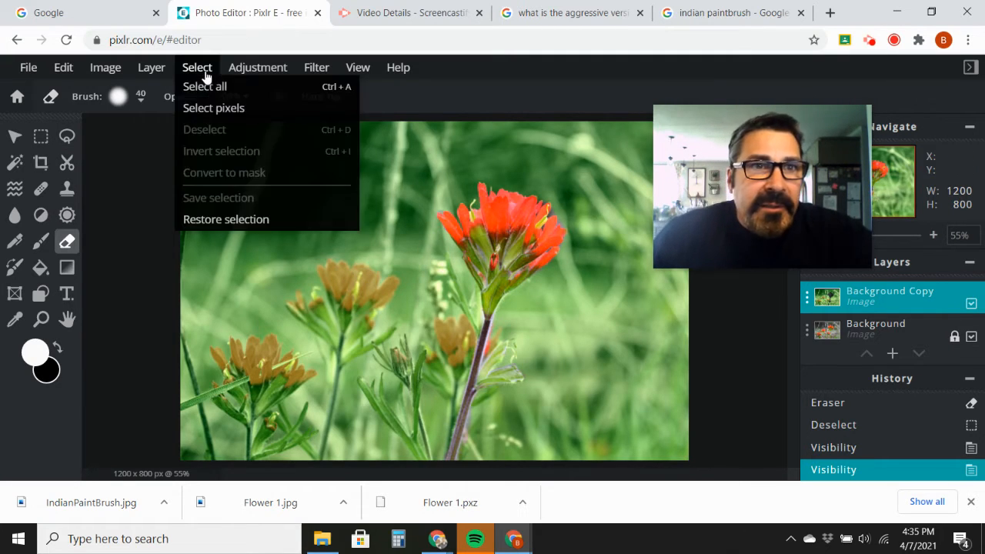
pyautogui.click(207, 87)
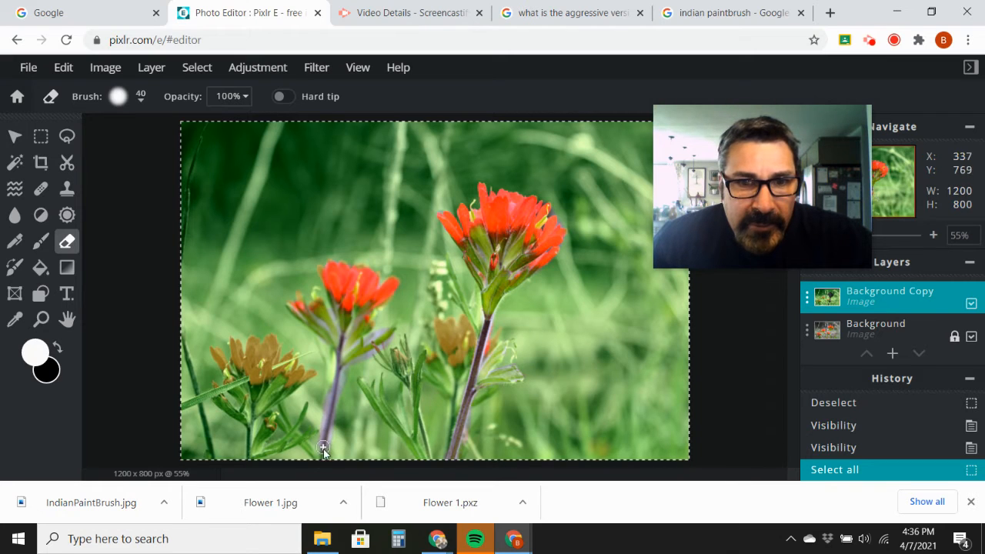
pyautogui.moveTo(320, 464); pyautogui.dragTo(321, 460)
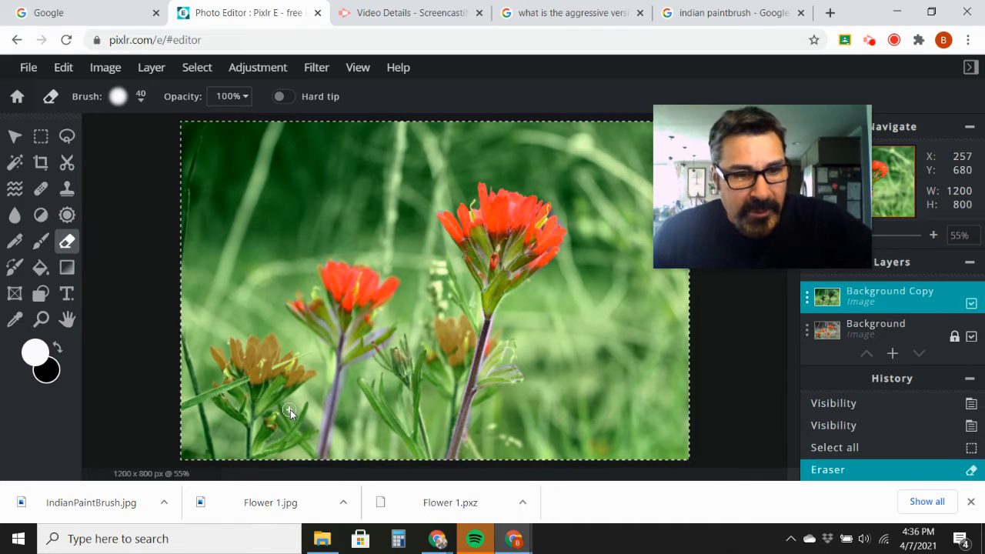
pyautogui.hotkey('ctrl', 'z')
pyautogui.moveTo(343, 280); pyautogui.dragTo(342, 286)
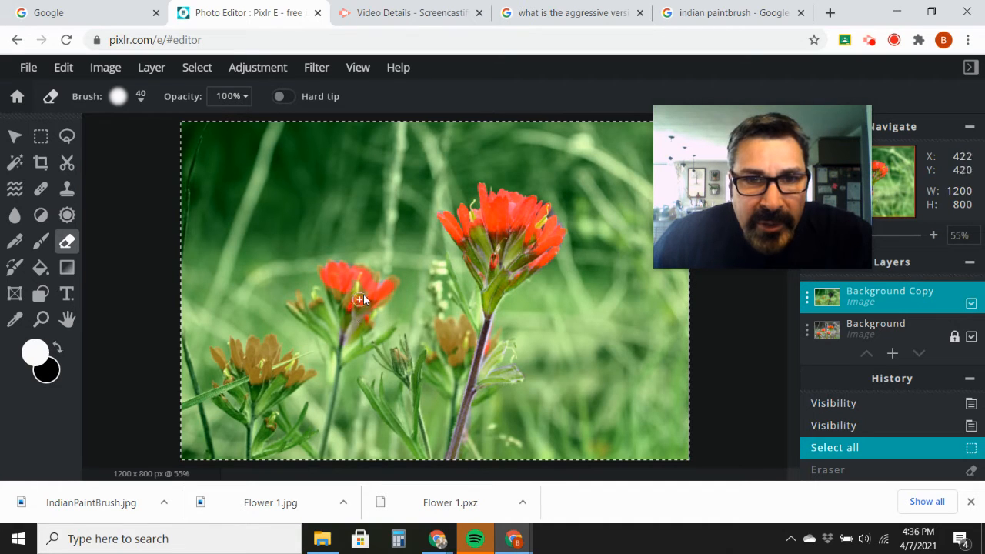
pyautogui.moveTo(332, 304)
pyautogui.mouseDown()
pyautogui.moveTo(337, 331)
pyautogui.moveTo(324, 324)
pyautogui.mouseUp()
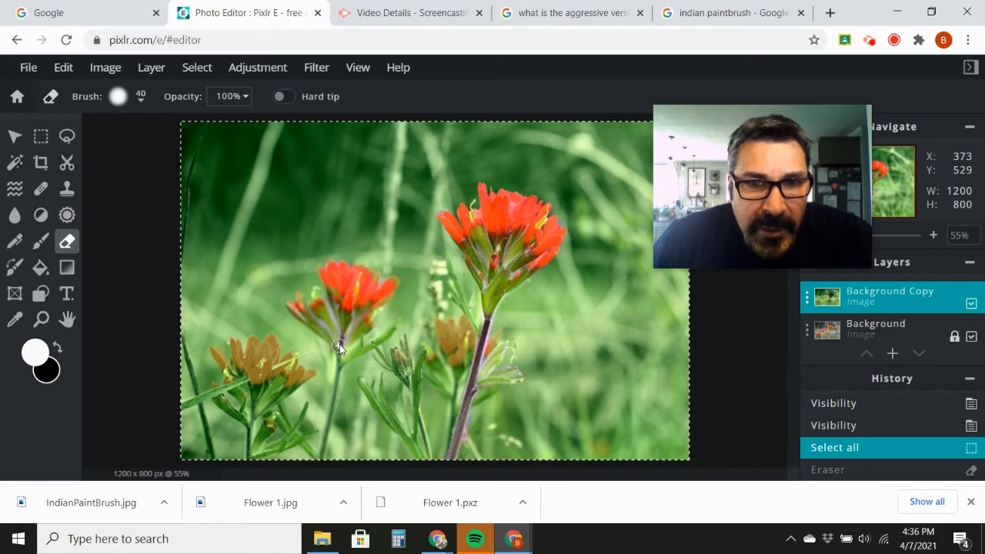
pyautogui.moveTo(338, 347); pyautogui.dragTo(350, 329)
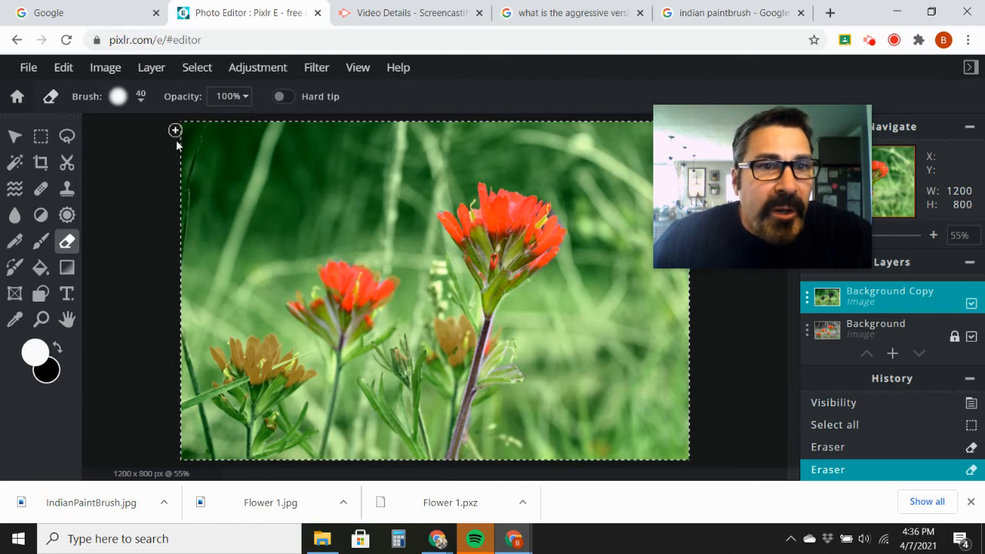
pyautogui.moveTo(244, 362); pyautogui.dragTo(244, 363)
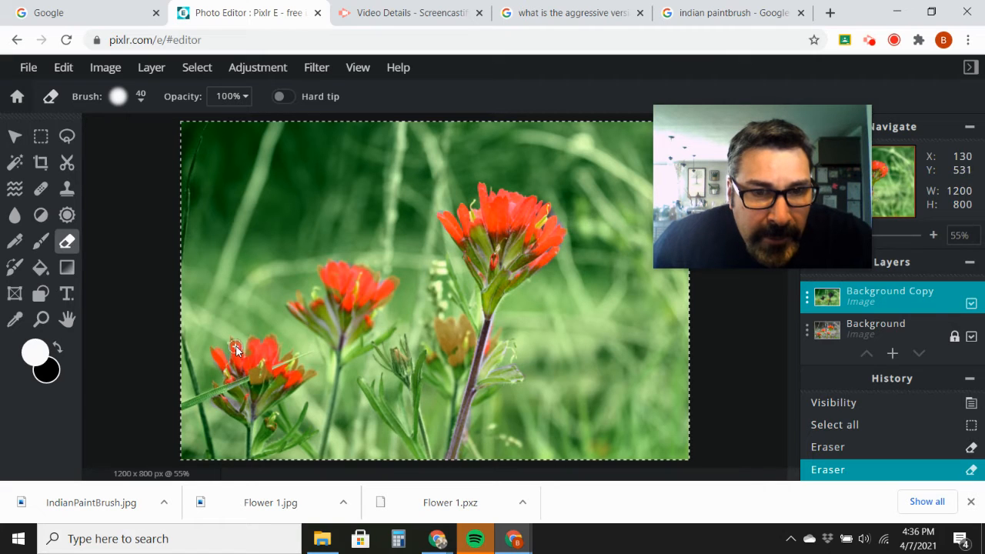
pyautogui.click(265, 388)
# - Erase the remaining effect from the left flowers' stems and the small flower behind the tallest stem at Eraser size 12, and set the size to 42
pyautogui.click(141, 103)
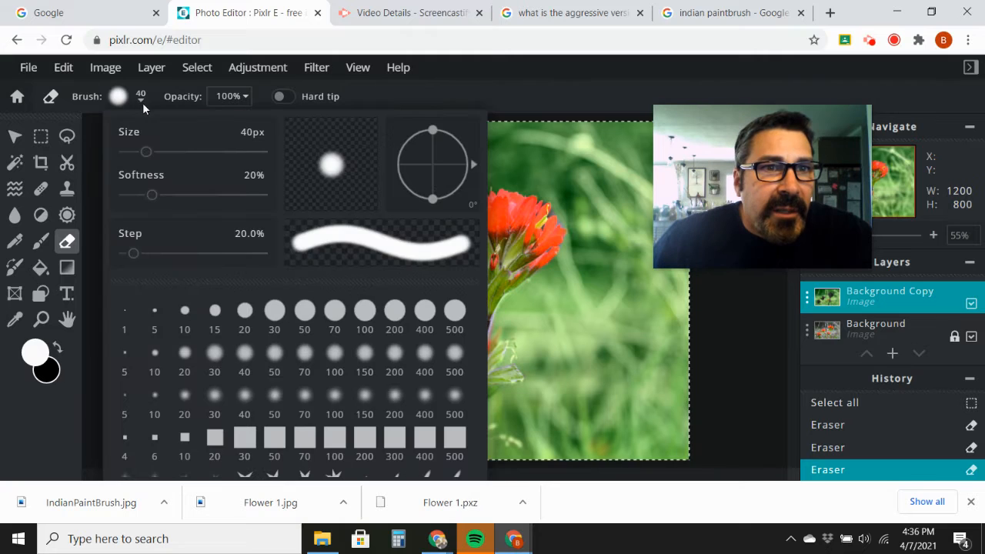
pyautogui.moveTo(146, 152); pyautogui.dragTo(133, 153)
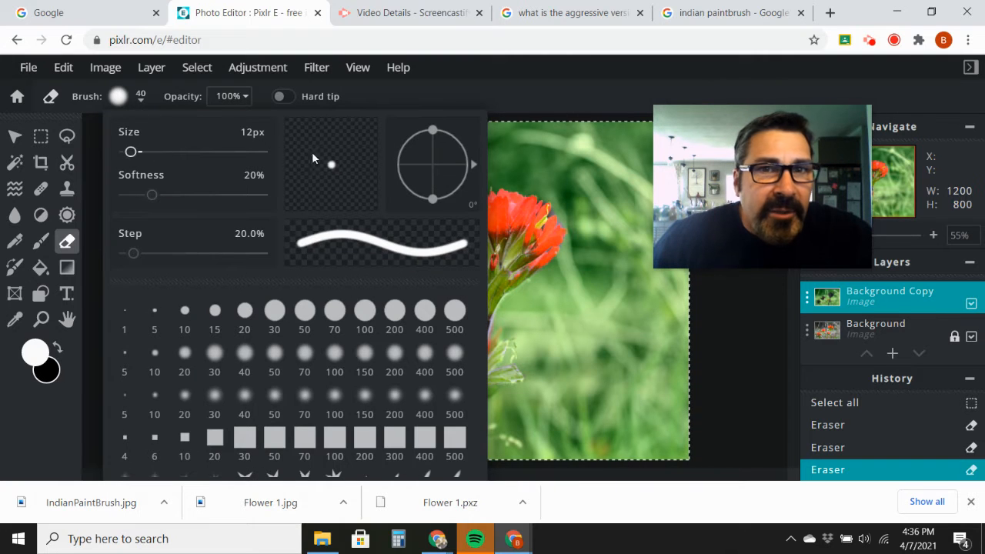
pyautogui.click(531, 137)
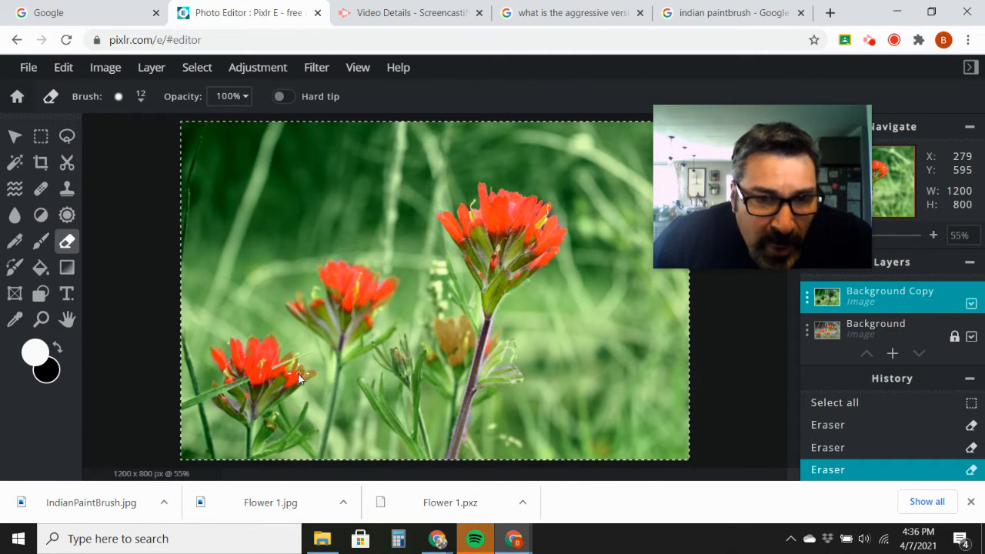
pyautogui.click(249, 461)
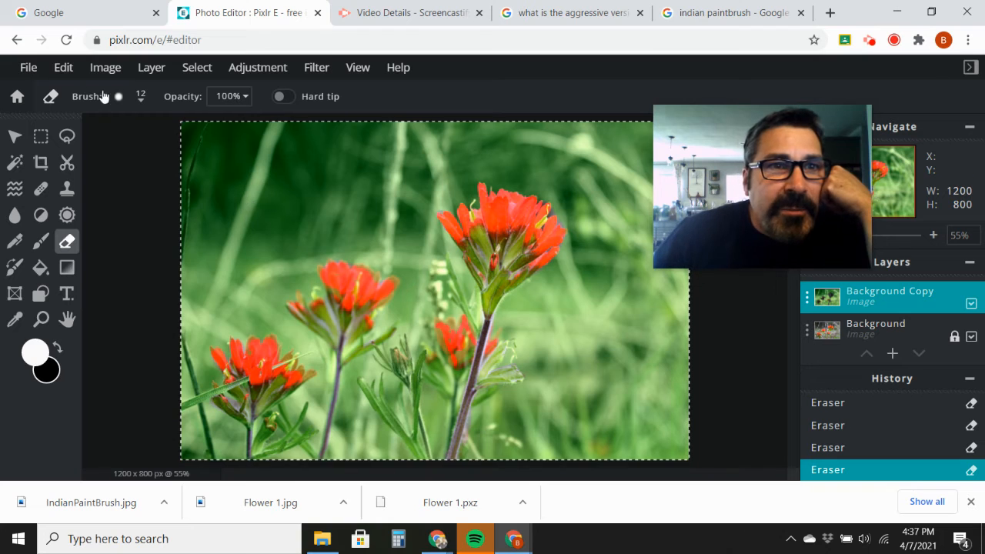
pyautogui.click(140, 101)
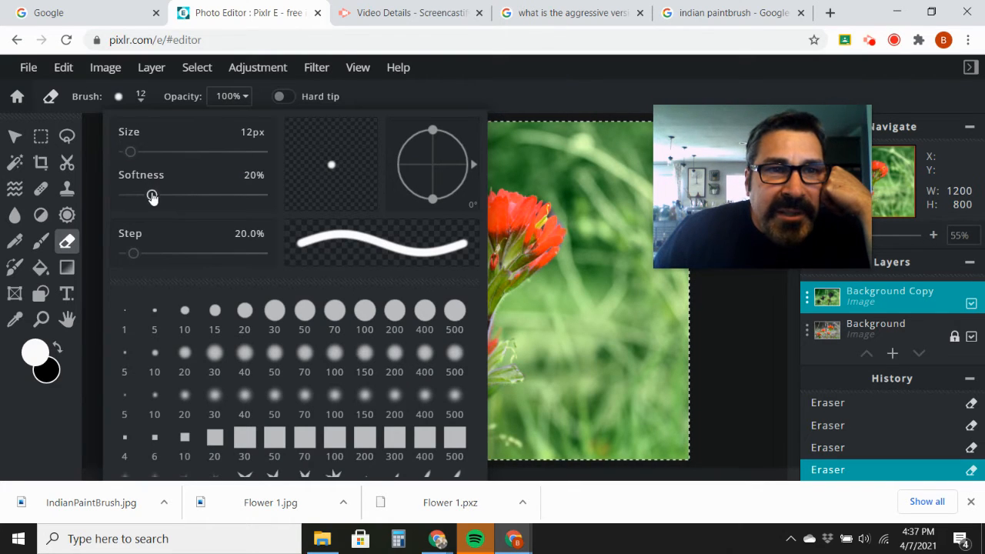
pyautogui.moveTo(131, 153); pyautogui.dragTo(147, 152)
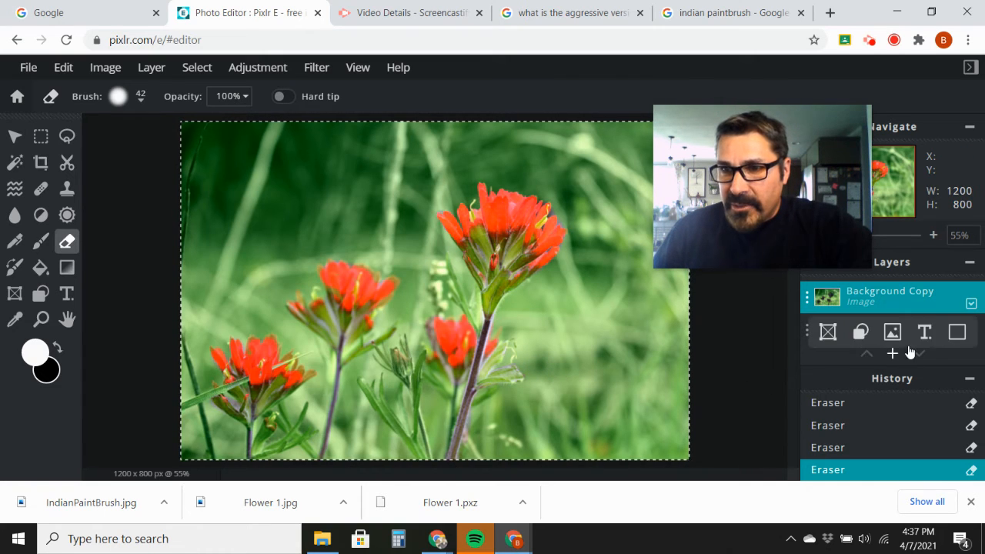
# - Toggle the visibility of the Background layer and of the Background Copy layer off and on to compare the erased areas with the original
pyautogui.click(973, 342)
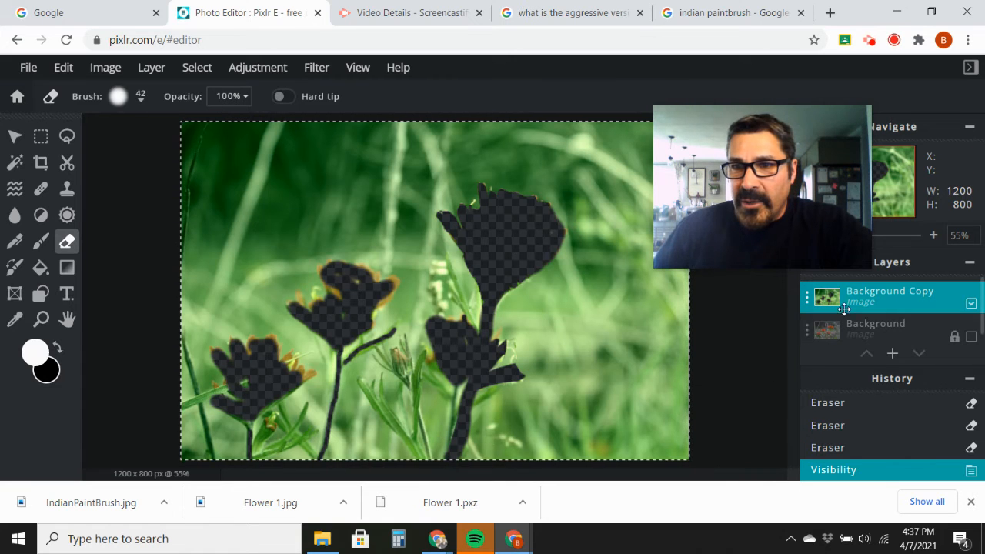
pyautogui.click(972, 336)
pyautogui.click(971, 304)
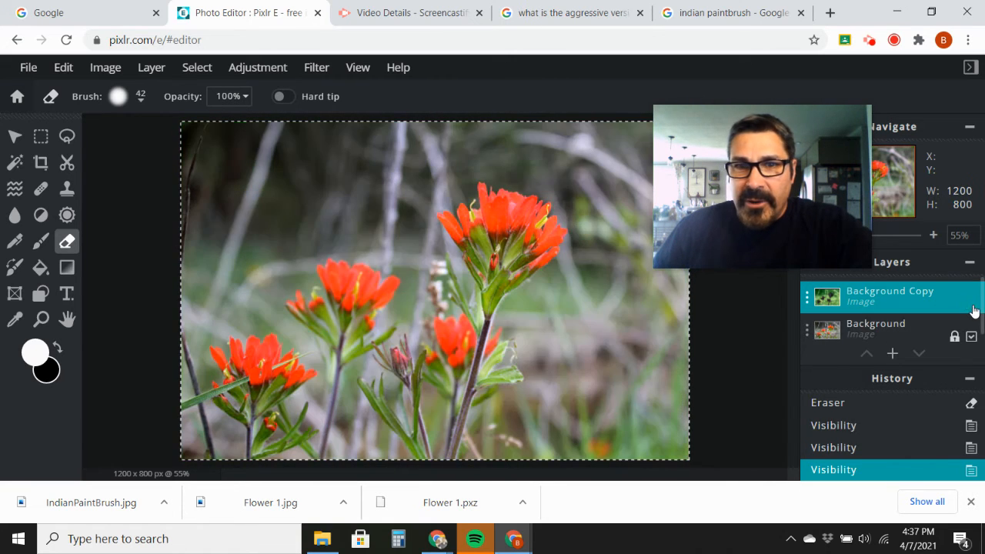
pyautogui.click(972, 305)
pyautogui.click(972, 304)
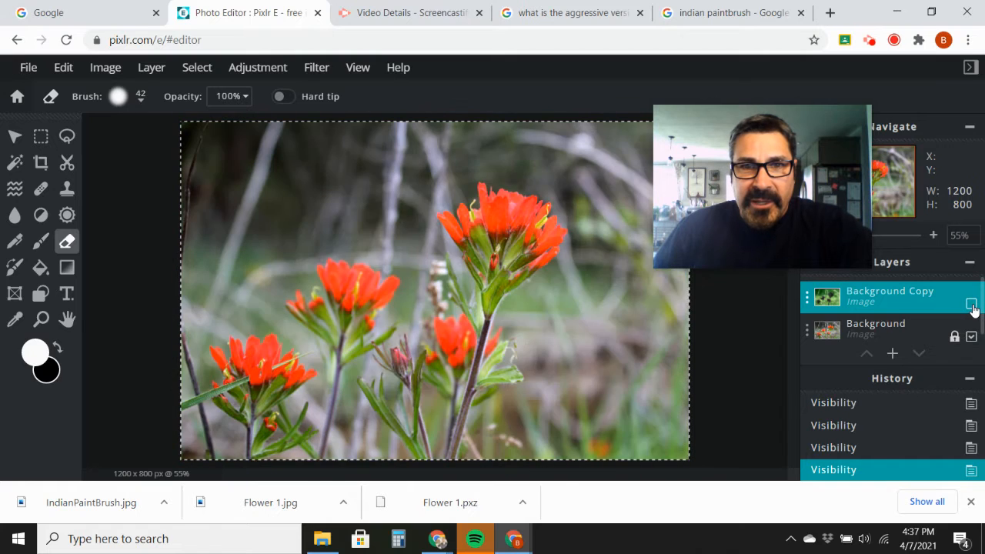
pyautogui.click(972, 304)
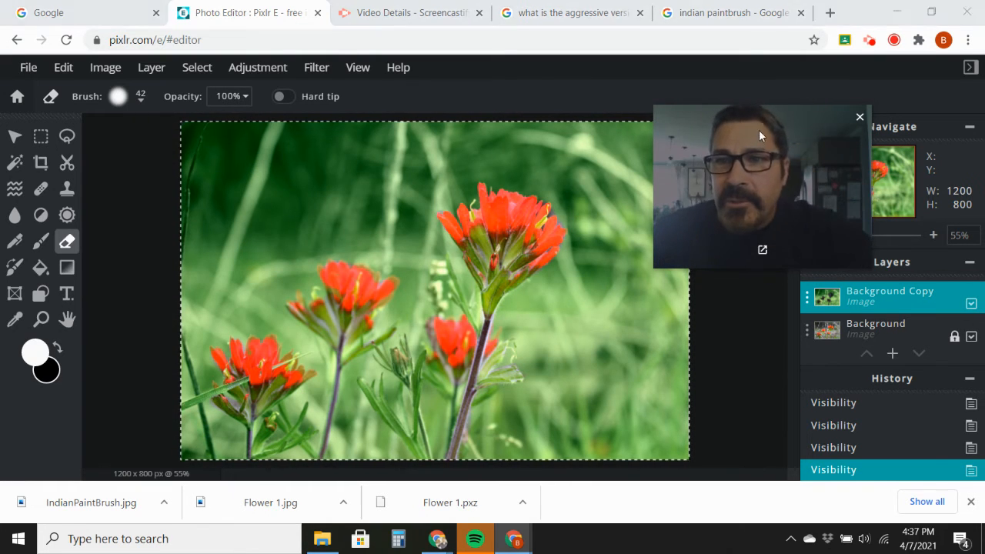
pyautogui.moveTo(759, 129); pyautogui.dragTo(872, 331)
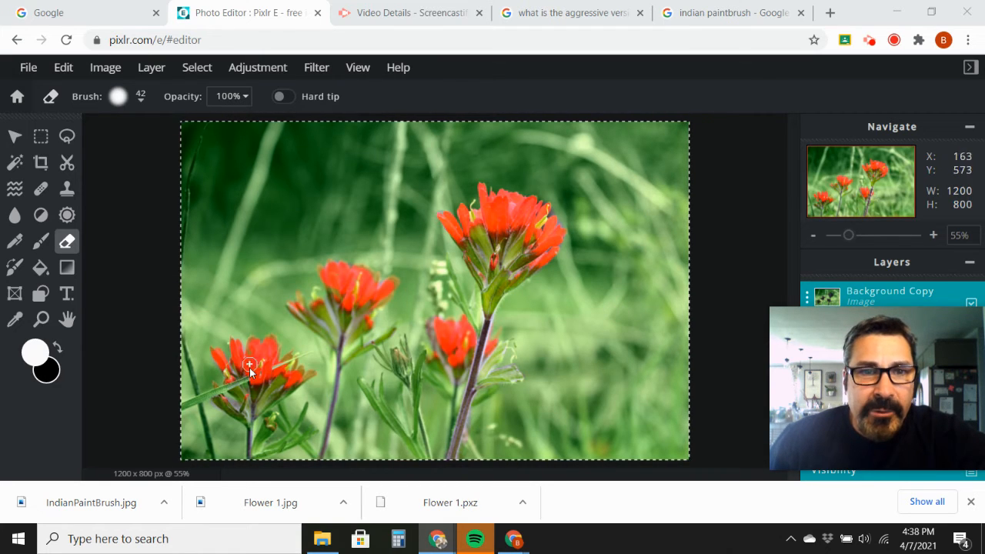
pyautogui.moveTo(869, 330)
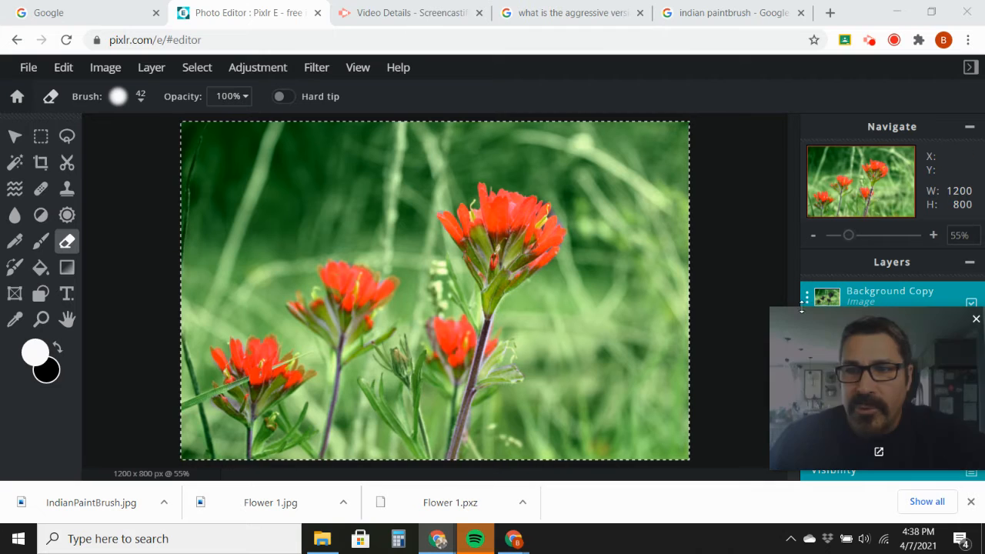
pyautogui.moveTo(869, 325); pyautogui.dragTo(814, 471)
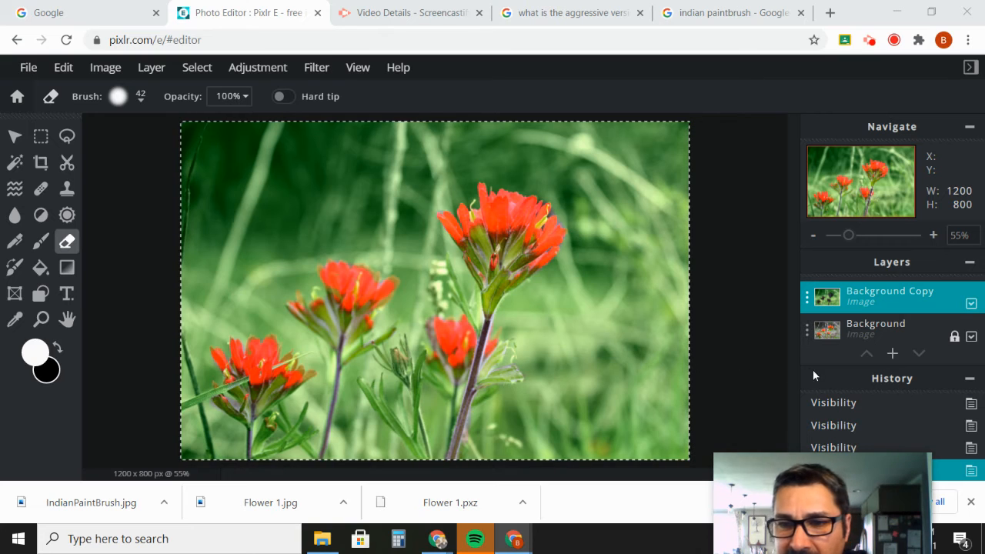
pyautogui.moveTo(792, 473); pyautogui.dragTo(784, 440)
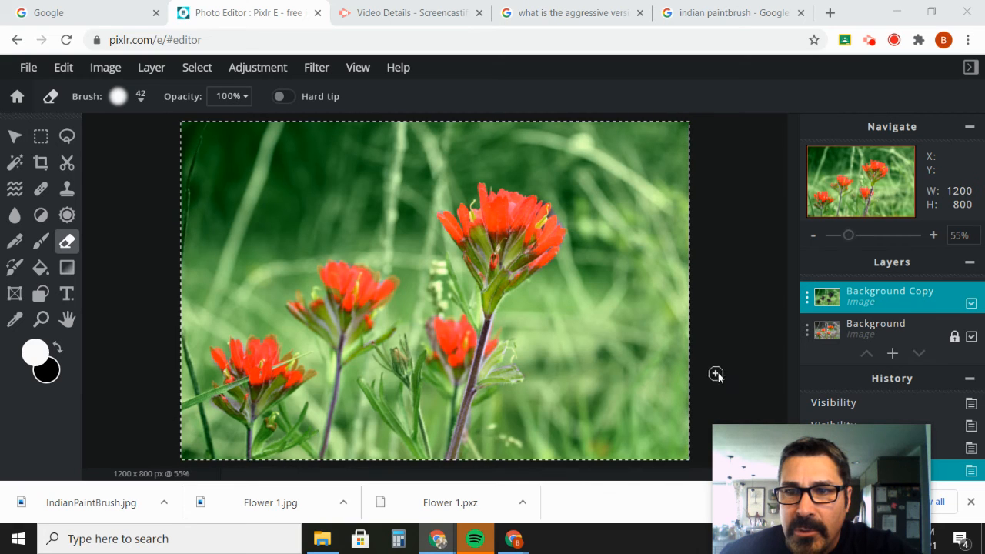
# - Make the Background layer active and try to restore the saved flower selection
pyautogui.click(872, 330)
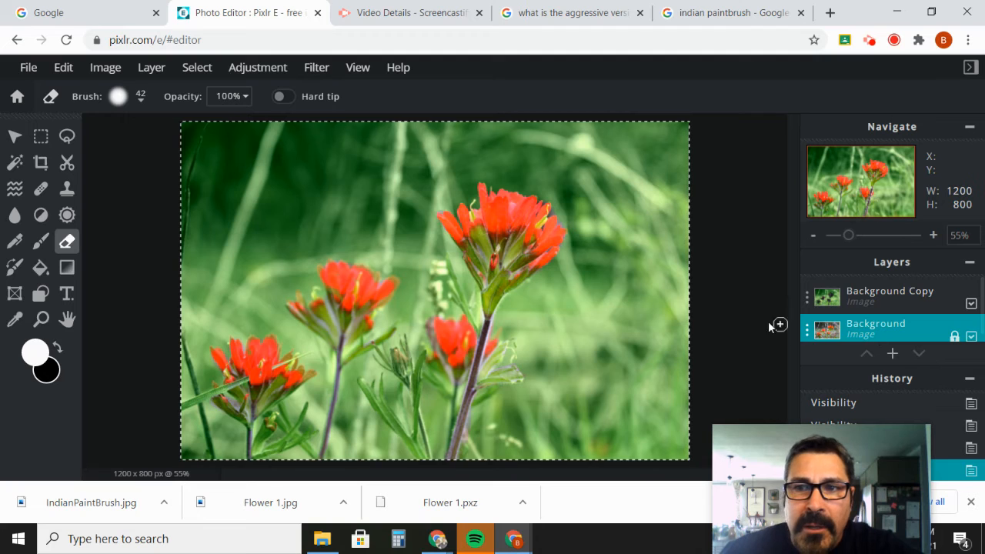
pyautogui.click(197, 68)
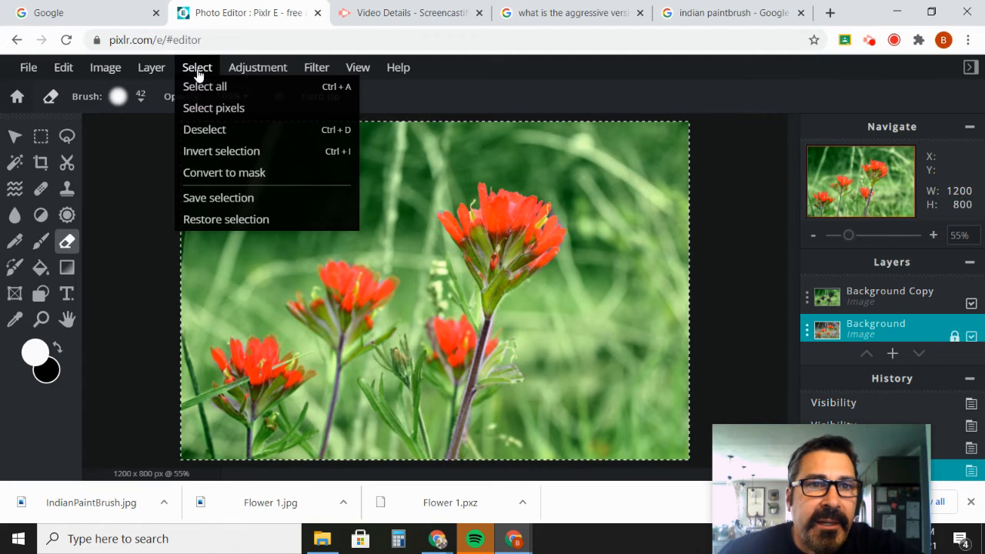
pyautogui.click(226, 219)
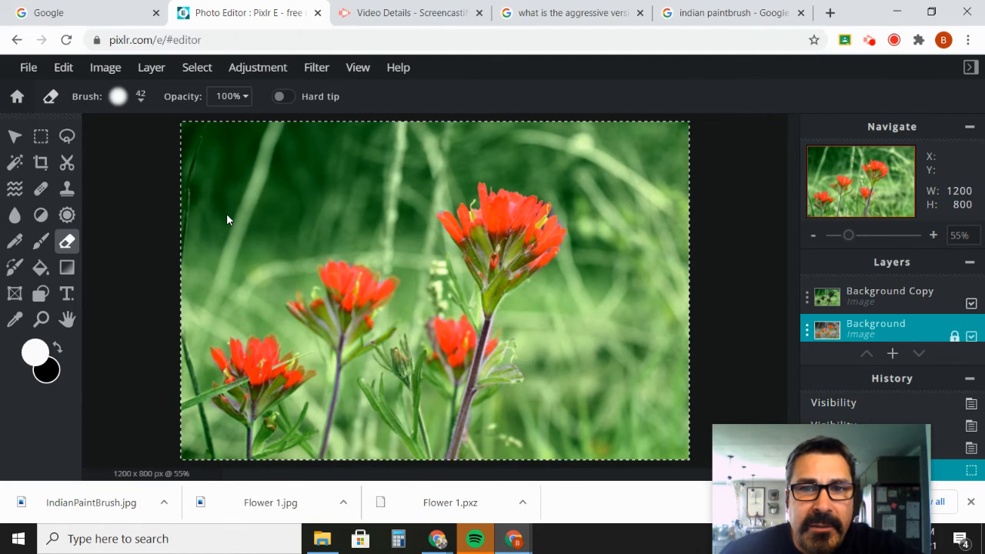
pyautogui.click(197, 70)
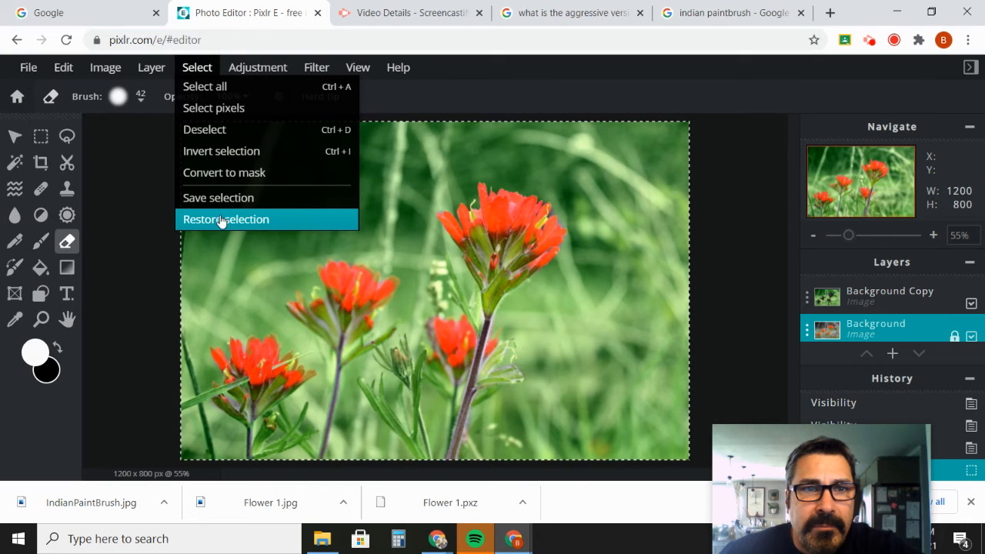
pyautogui.click(221, 220)
# - Replace the whole-image selection with the saved selection of the tallest flower and invert it
pyautogui.click(197, 71)
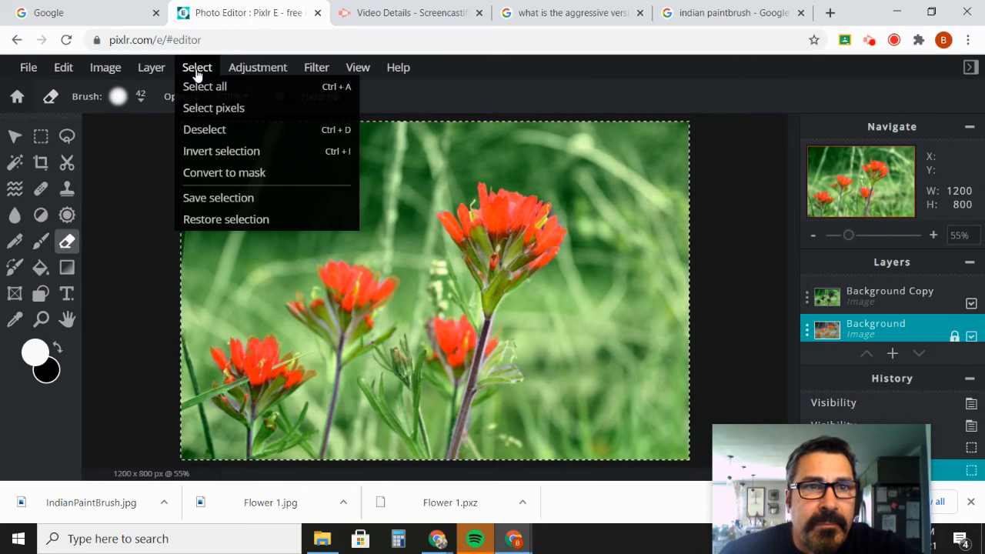
pyautogui.click(187, 131)
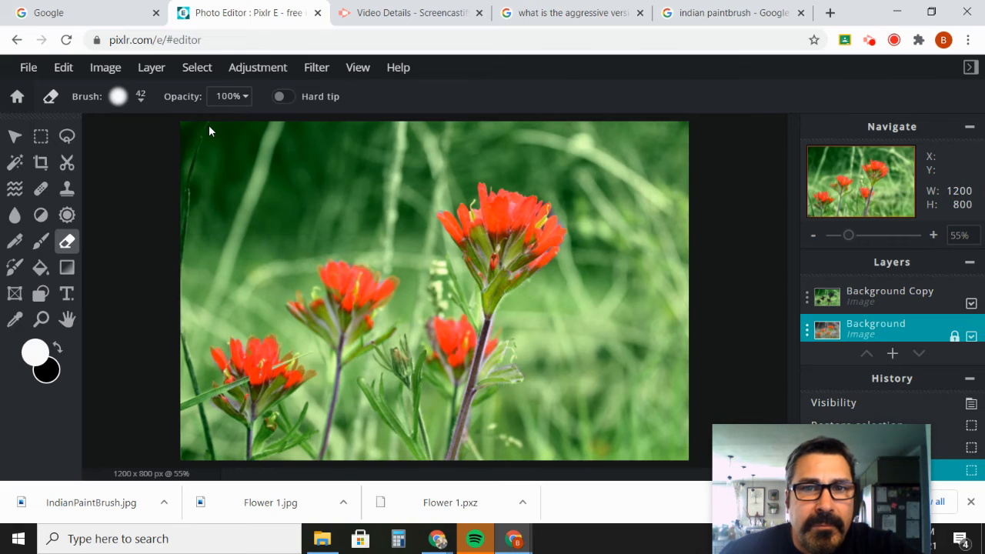
pyautogui.click(197, 69)
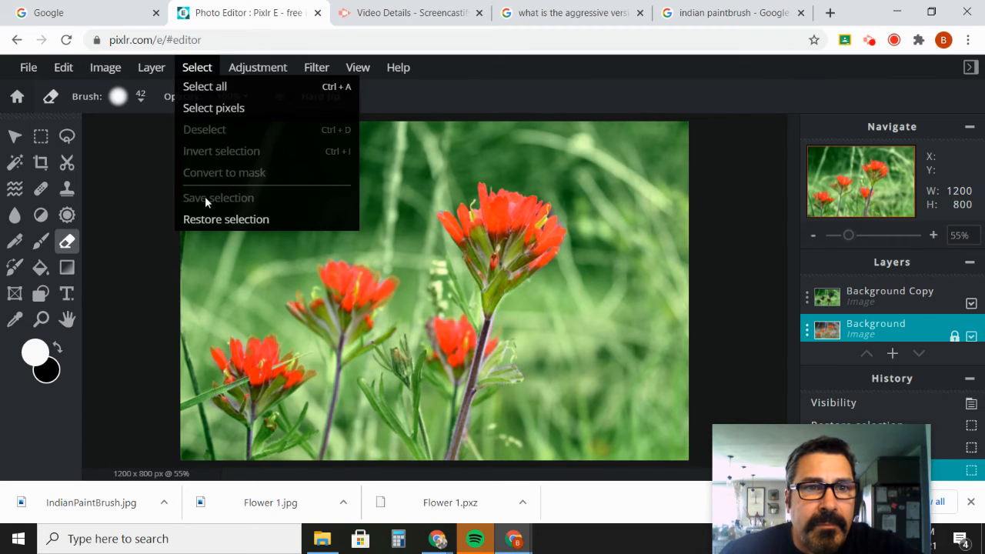
pyautogui.click(208, 219)
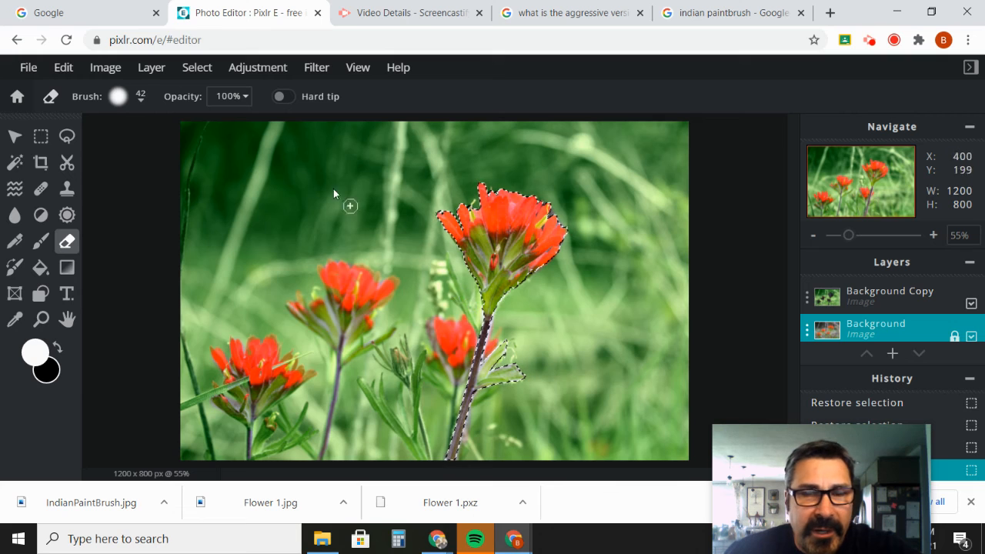
pyautogui.click(195, 68)
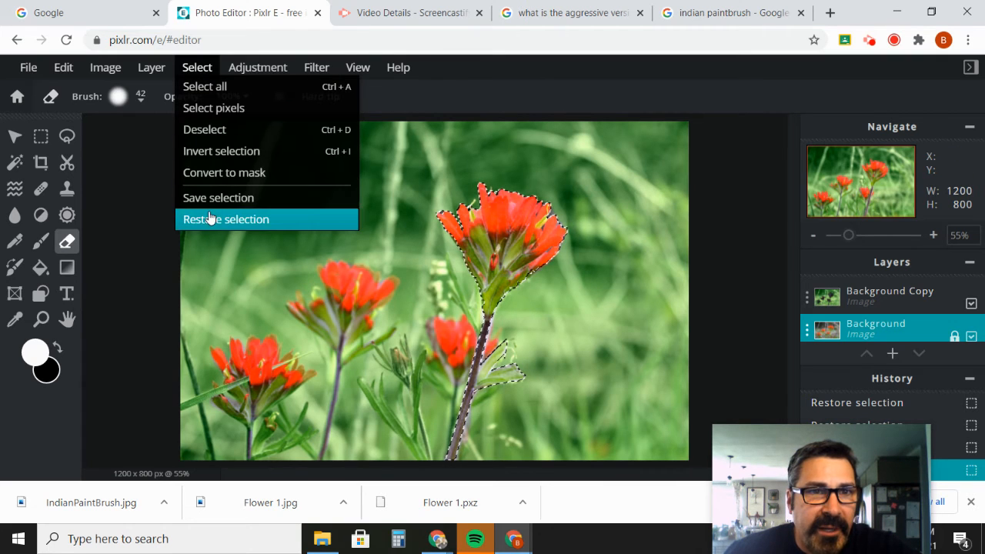
pyautogui.click(213, 154)
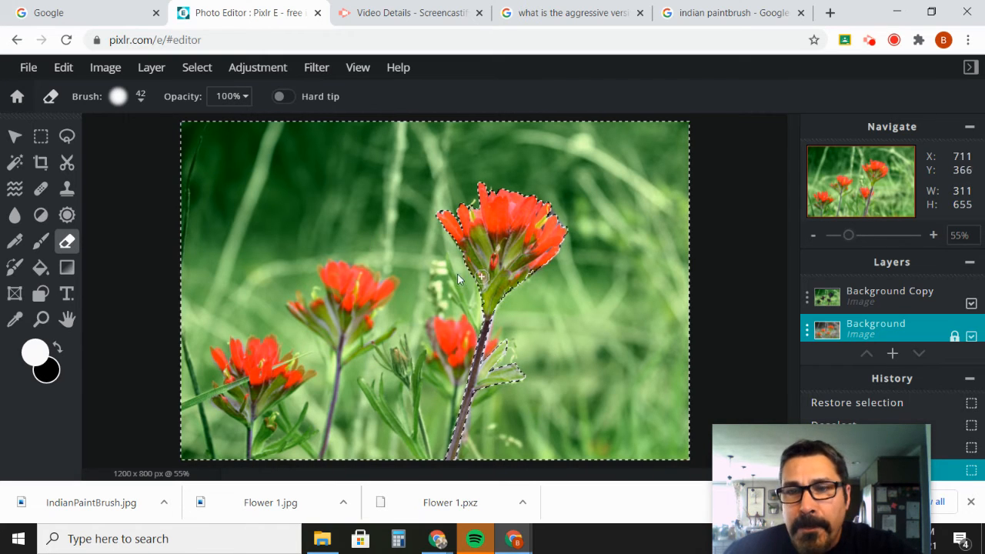
# - Choose the Blur tool and set its brush to 330 px size and 30% softness, dismissing the advertisement over the canvas
pyautogui.click(14, 219)
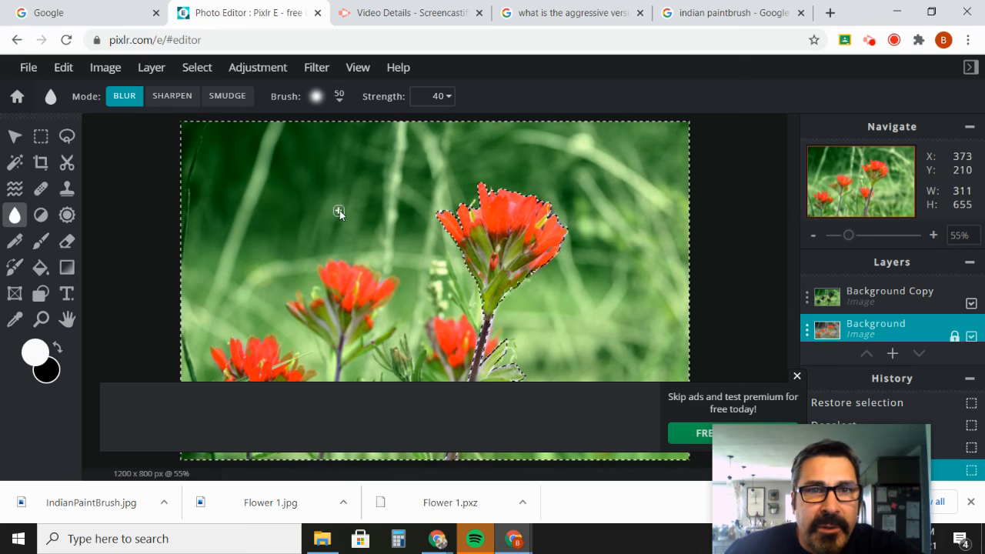
pyautogui.click(338, 99)
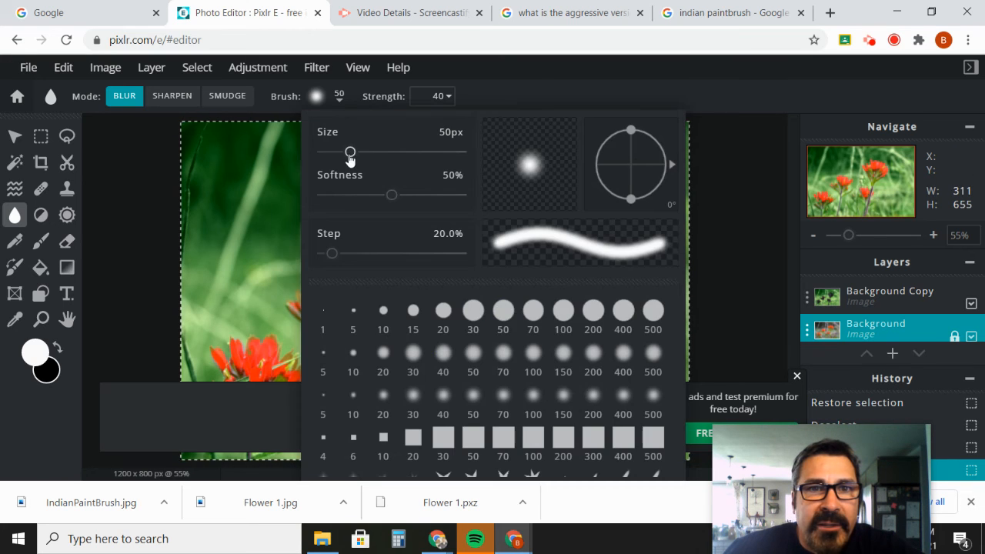
pyautogui.moveTo(348, 153); pyautogui.dragTo(401, 163)
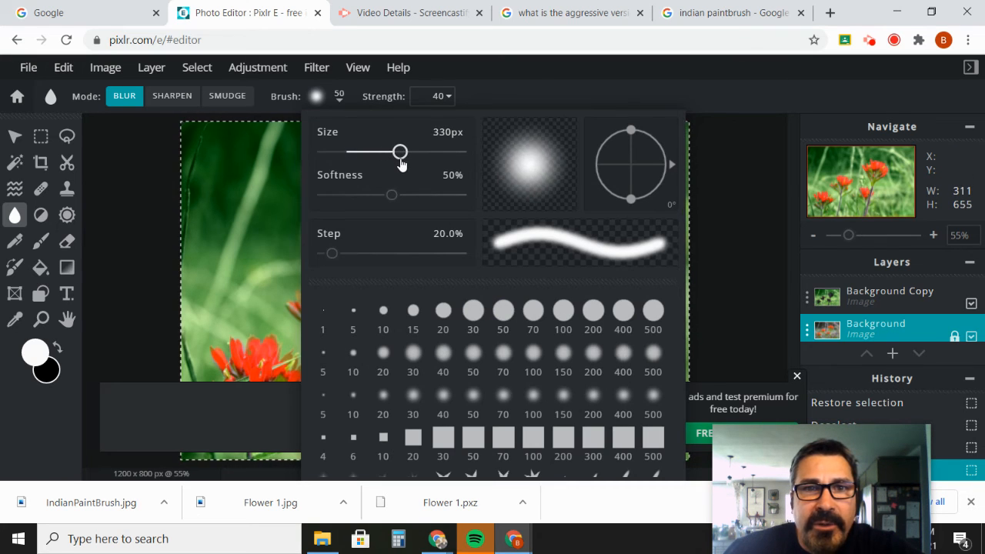
pyautogui.moveTo(390, 197)
pyautogui.mouseDown()
pyautogui.moveTo(323, 194)
pyautogui.moveTo(366, 194)
pyautogui.mouseUp()
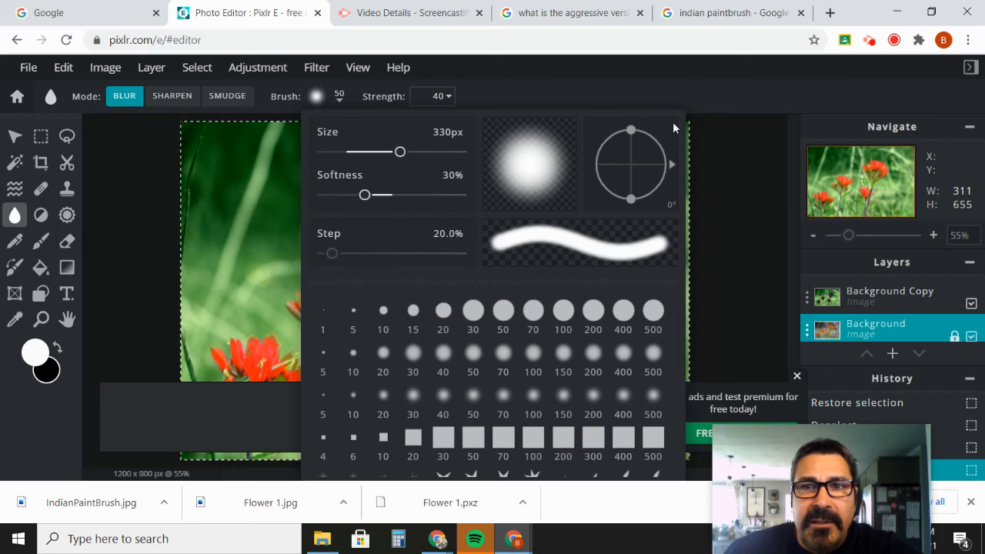
pyautogui.click(734, 147)
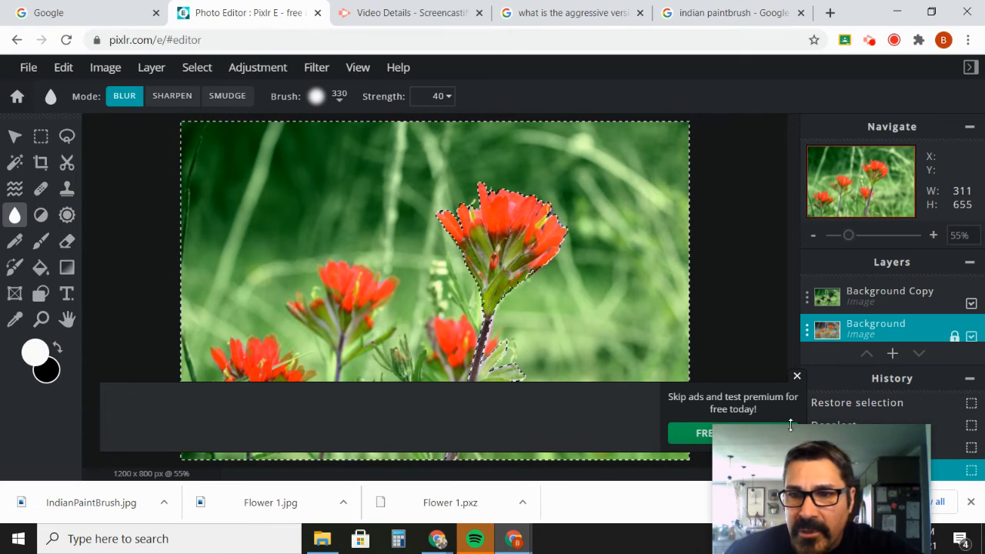
pyautogui.moveTo(819, 442); pyautogui.dragTo(793, 165)
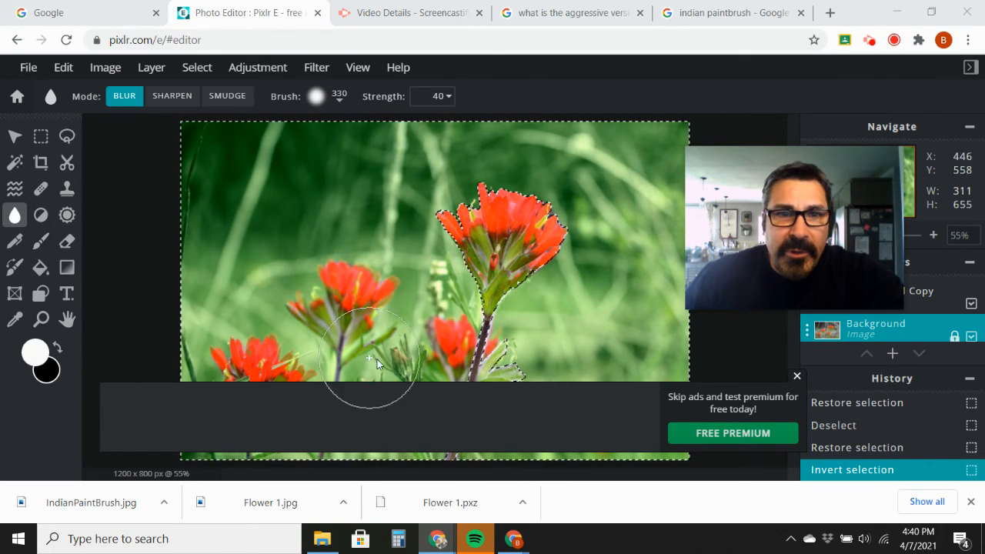
pyautogui.click(797, 379)
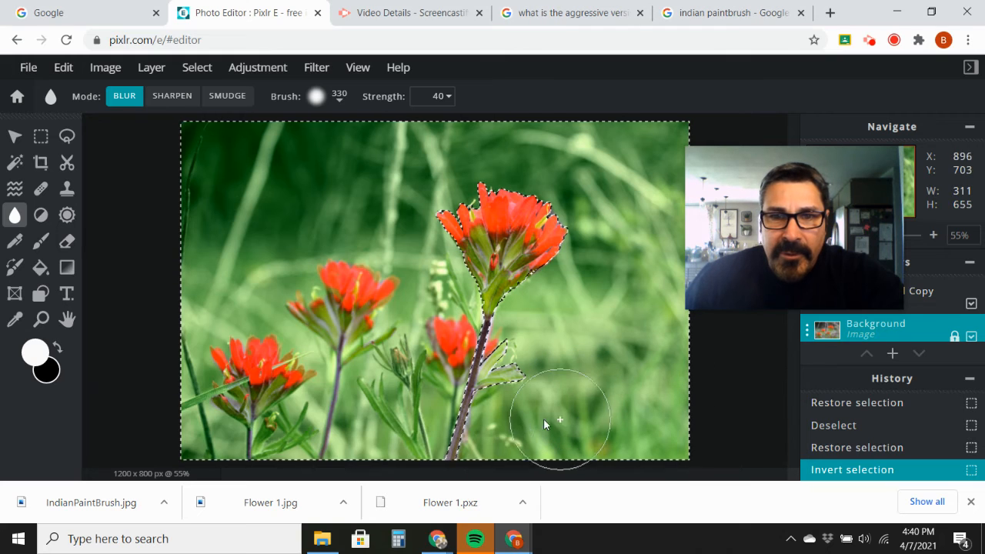
# - Blur the left flowers and the grass around the tallest flower on the Background layer
pyautogui.moveTo(402, 384); pyautogui.dragTo(378, 408)
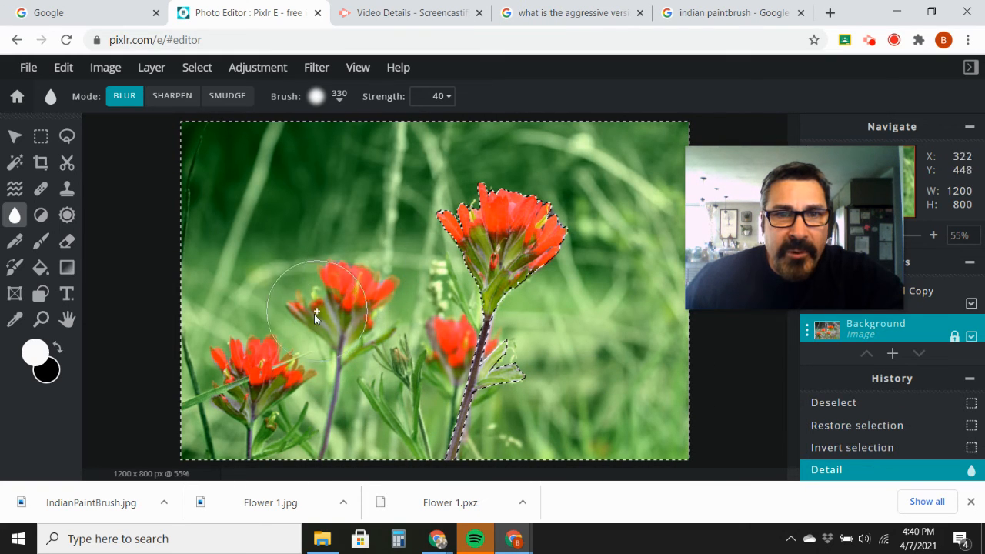
pyautogui.moveTo(314, 314)
pyautogui.mouseDown()
pyautogui.moveTo(269, 411)
pyautogui.moveTo(265, 371)
pyautogui.moveTo(249, 359)
pyautogui.moveTo(225, 373)
pyautogui.moveTo(221, 411)
pyautogui.moveTo(258, 435)
pyautogui.moveTo(377, 436)
pyautogui.mouseUp()
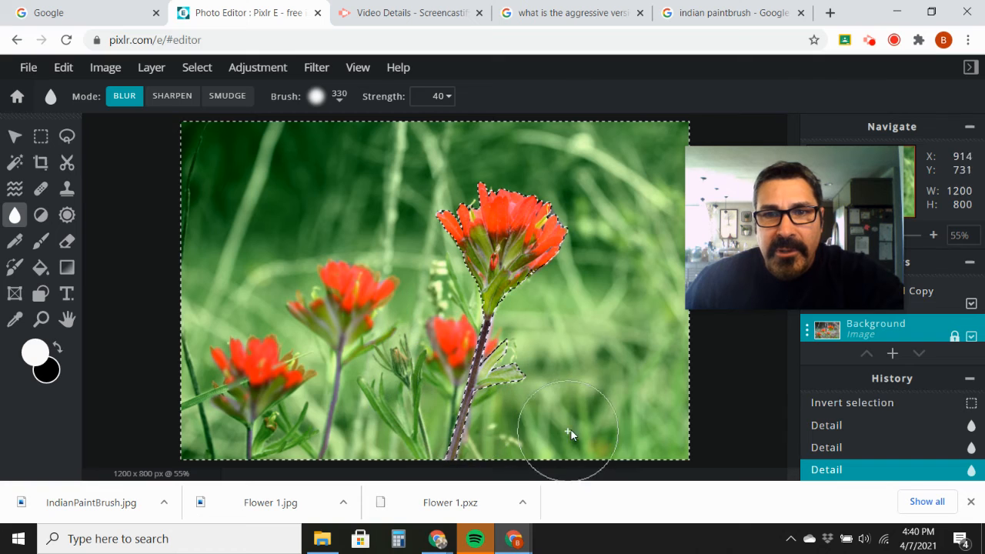
pyautogui.moveTo(570, 429)
pyautogui.mouseDown()
pyautogui.moveTo(610, 400)
pyautogui.moveTo(615, 376)
pyautogui.moveTo(588, 429)
pyautogui.mouseUp()
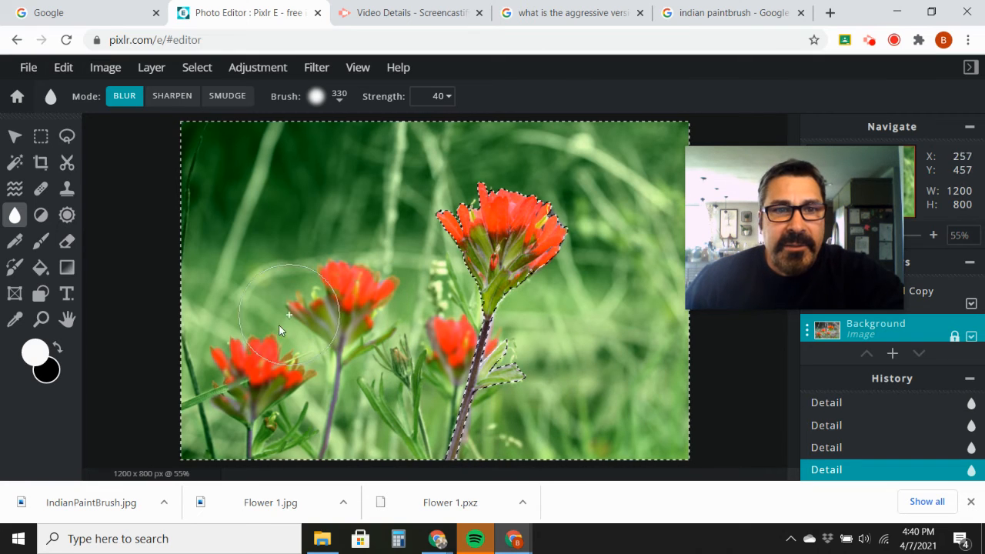
# - Blur the left flowers and grass around the tallest flower on the Background Copy layer, and clear the selection
pyautogui.moveTo(908, 357)
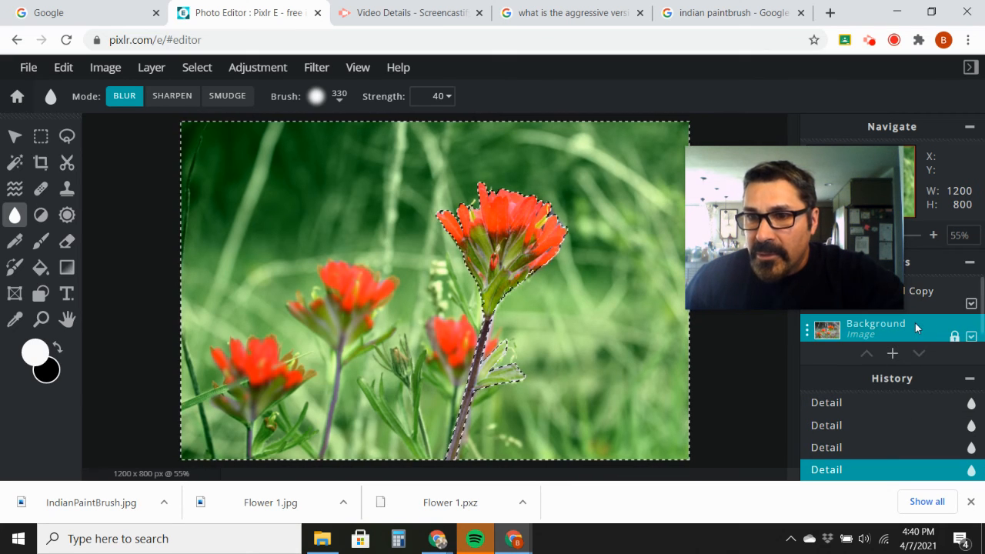
pyautogui.moveTo(868, 264); pyautogui.dragTo(827, 193)
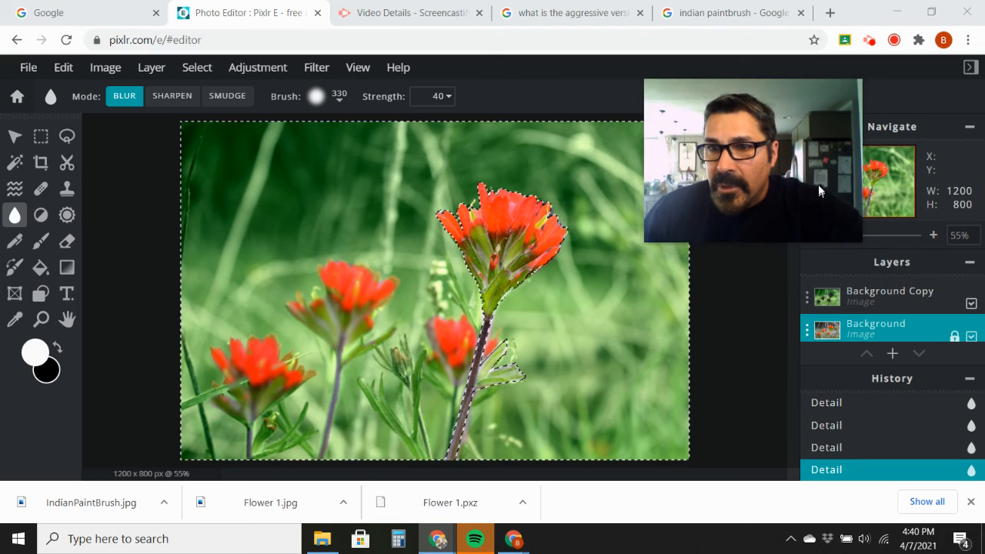
pyautogui.click(897, 298)
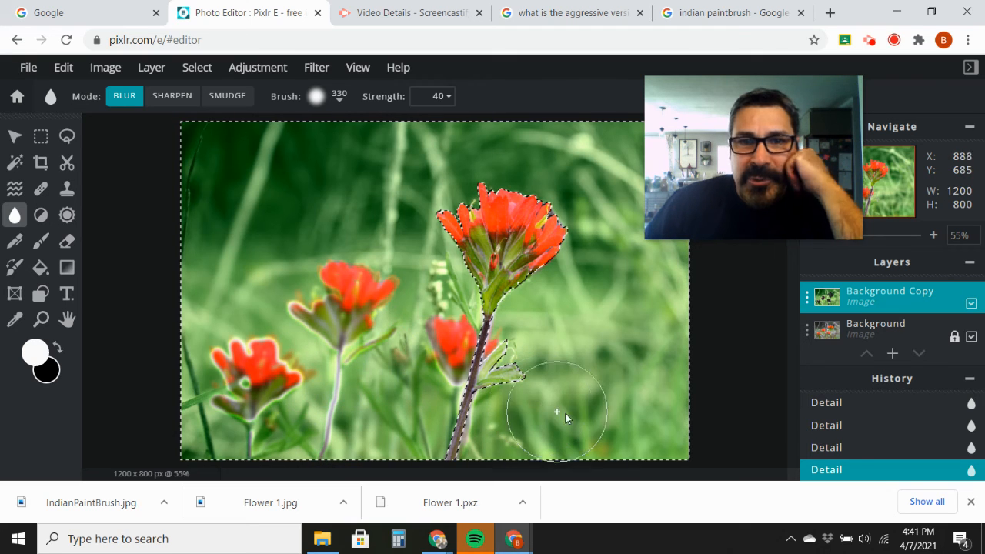
pyautogui.moveTo(733, 108); pyautogui.dragTo(758, 89)
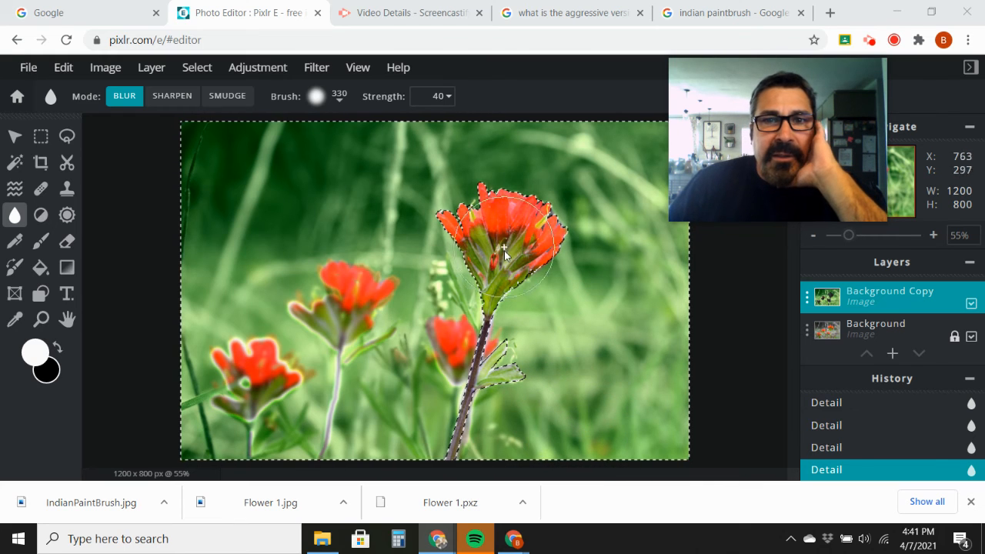
pyautogui.click(197, 68)
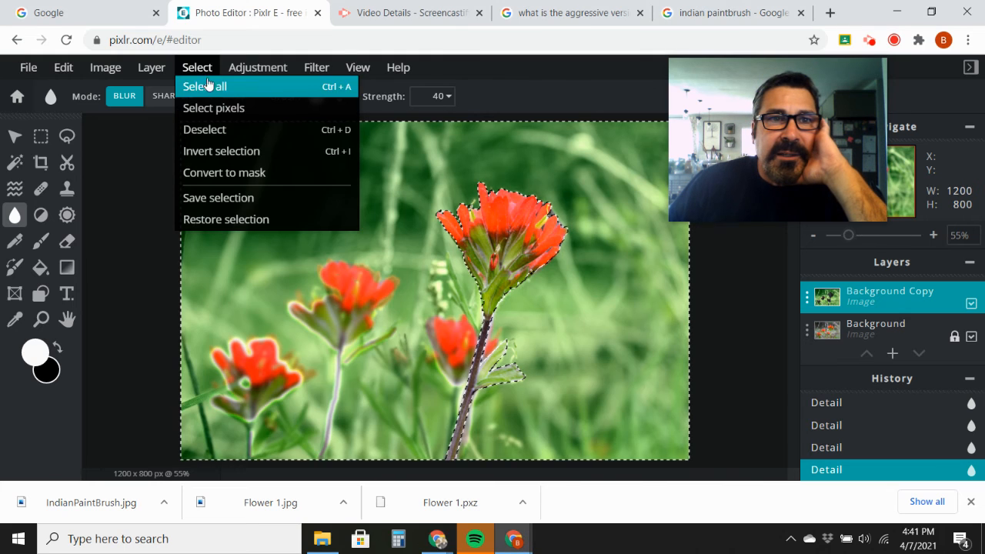
pyautogui.click(224, 129)
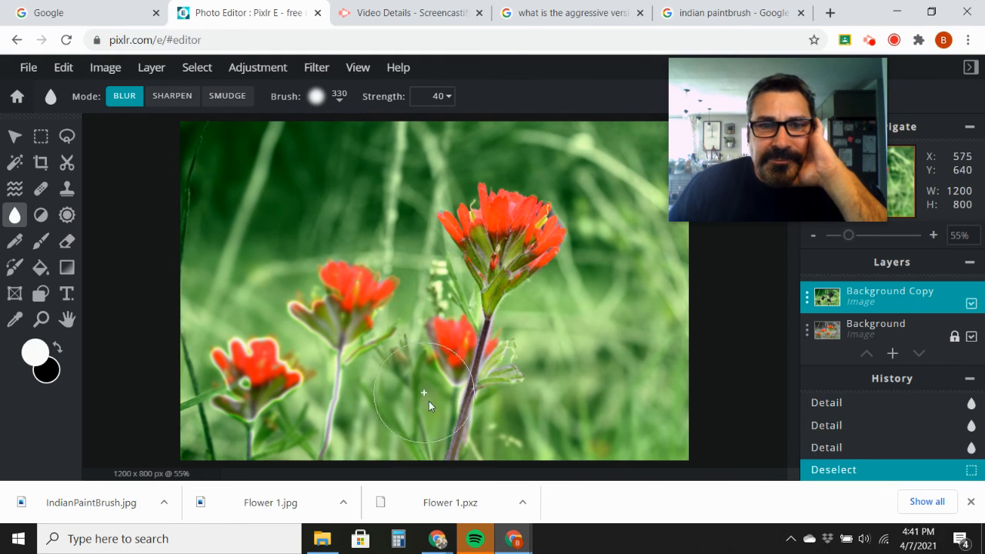